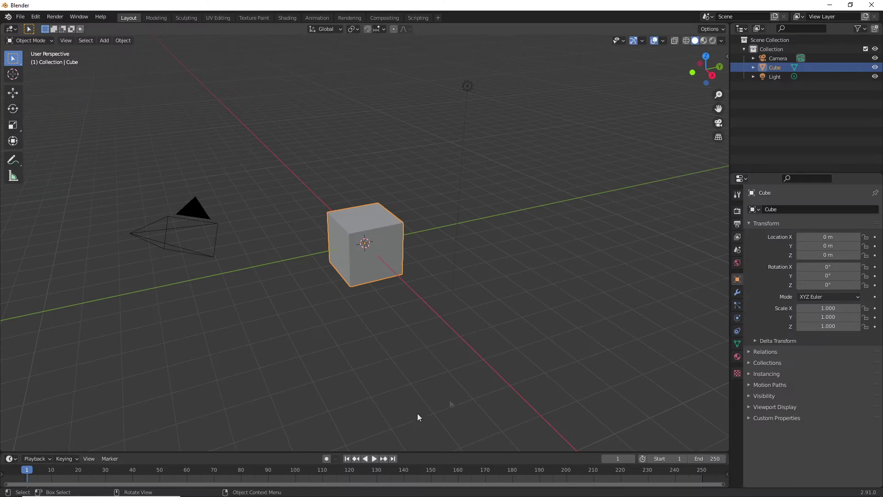
Step: Delete the default cube so only the camera and light remain
key("Delete")
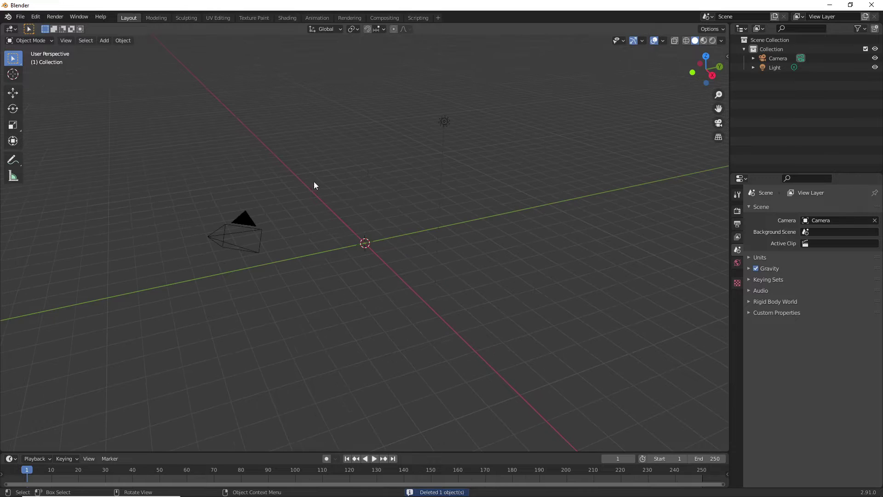
Step: Add a cylinder mesh at the scene centre
key("KP_4")
key("KP_4")
key("KP_4")
key("KP_4")
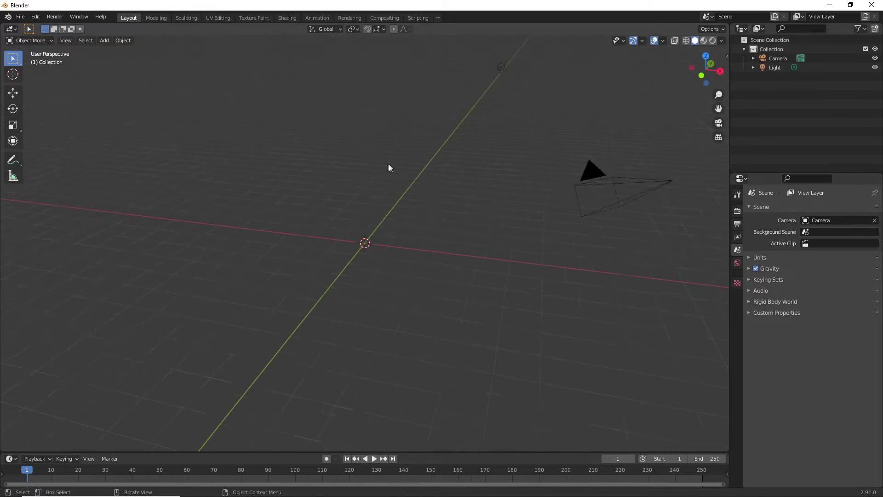
key("shift+a")
mouse_move(371, 182)
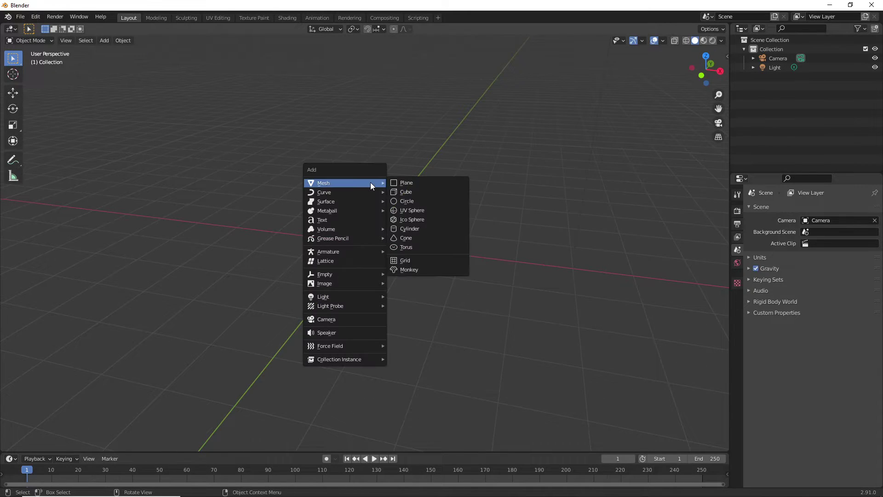
left_click(410, 228)
scroll(377, 233, "up", 2)
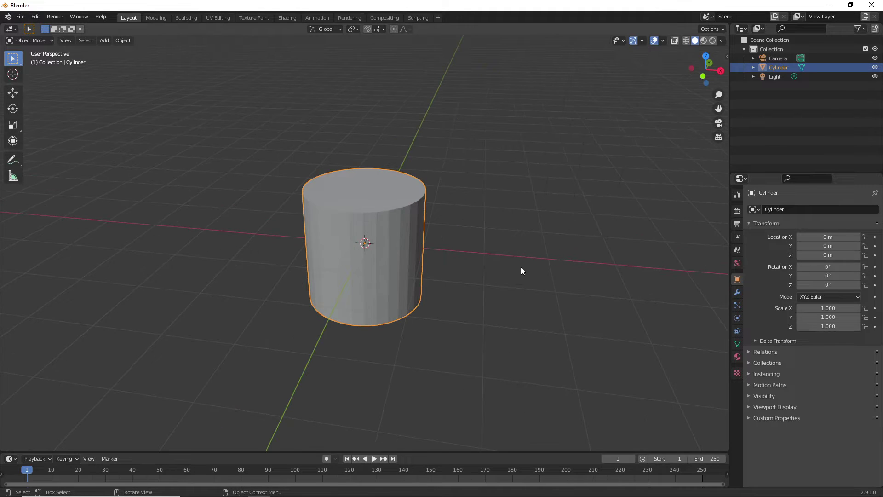
Step: Scale the cylinder thin on X and Y into a slender pole
key("s")
key("x")
left_click(413, 235)
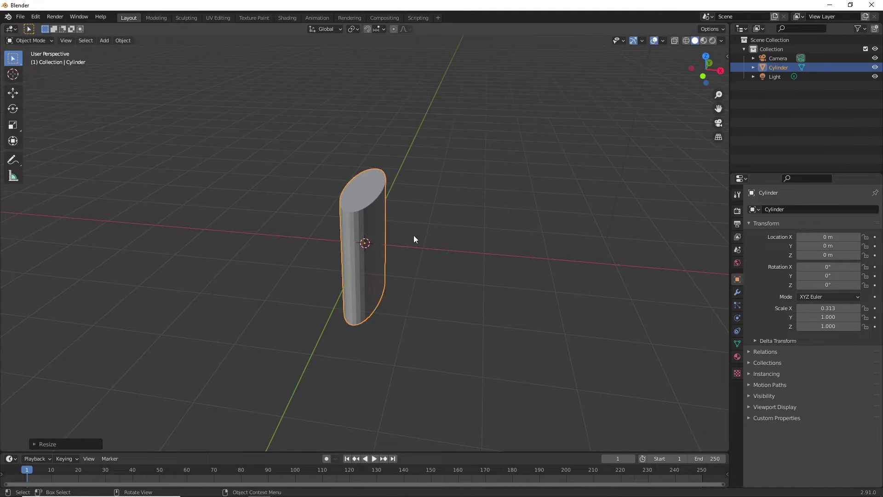
key("s")
key("y")
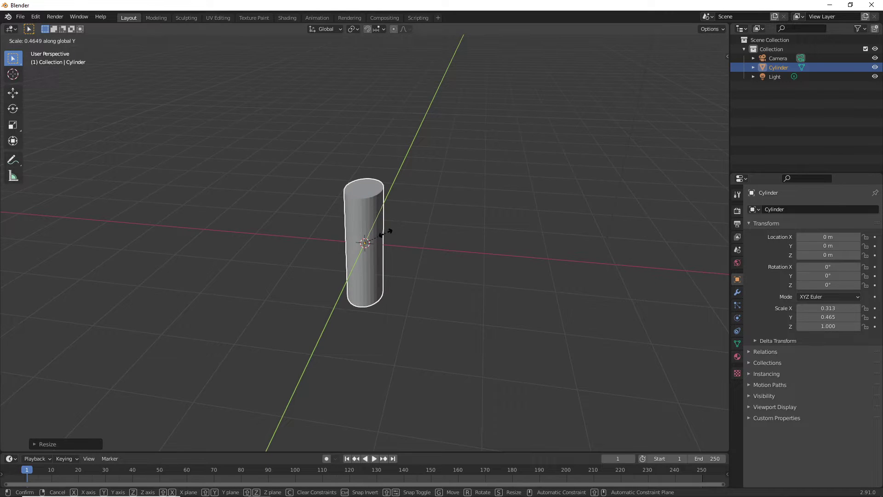
left_click(440, 172)
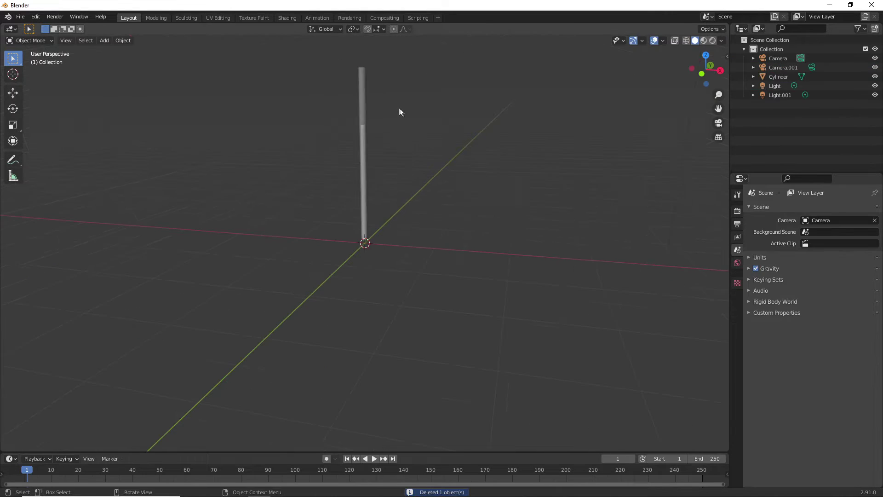
middle_click_drag(400, 110, 422, 106)
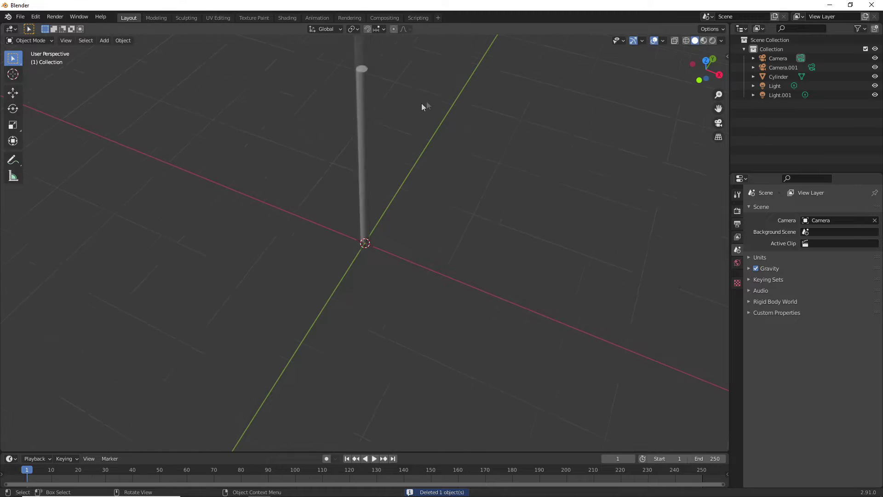
mouse_move(412, 189)
middle_mouse_down()
mouse_move(380, 165)
mouse_move(398, 170)
mouse_move(440, 153)
mouse_move(417, 154)
mouse_move(398, 182)
middle_mouse_up()
Step: Add a plane mesh at the pole's base
left_click(399, 183)
key("shift+a")
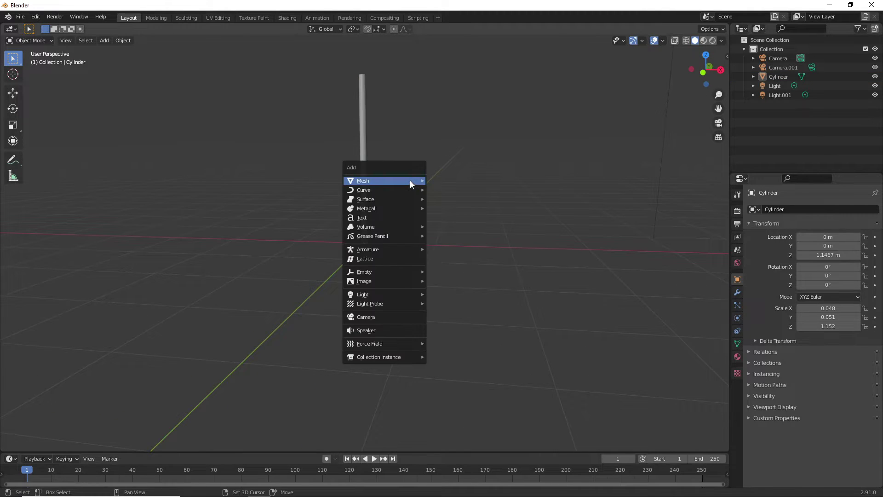
mouse_move(409, 181)
left_click(451, 181)
middle_click_drag(452, 181, 476, 203)
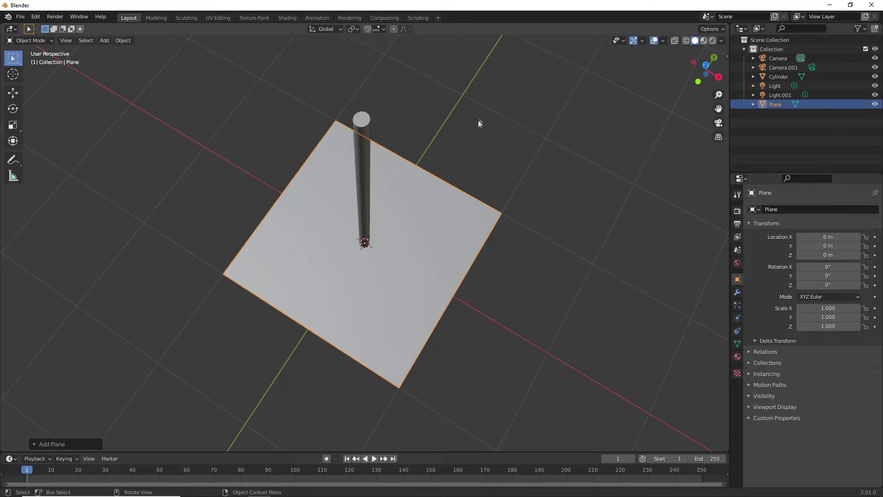
Step: Scale the plane on X and Y to about 0.577 × 0.309
key("s")
key("x")
left_click(463, 115)
key("s")
key("y")
left_click(405, 189)
middle_click_drag(404, 189, 488, 241)
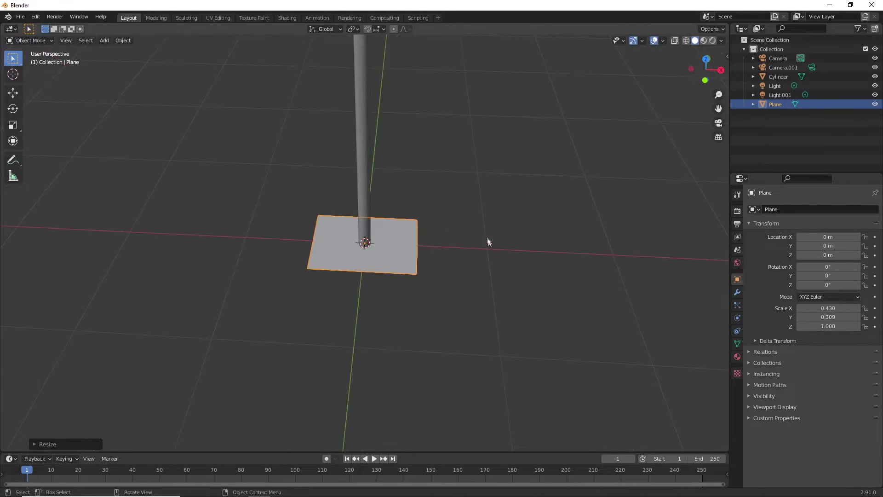
Step: Rotate the plane 90° on X and move it up Z to the pole's top
key("r")
type("x")
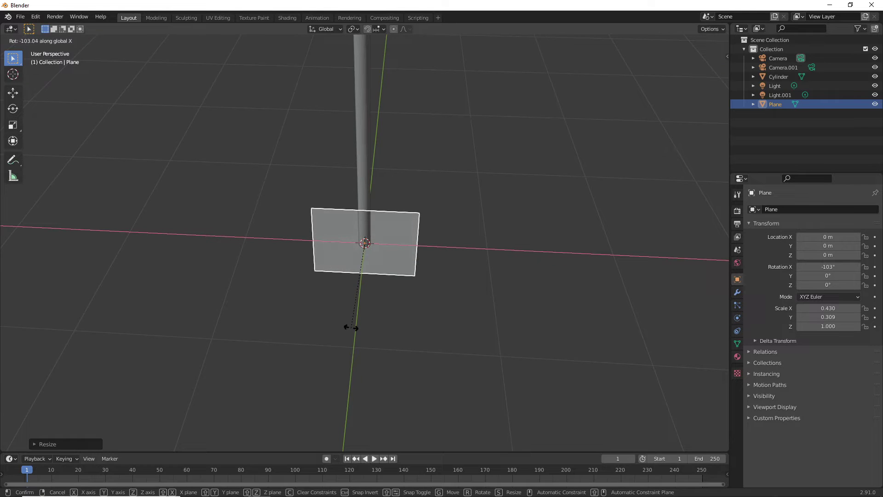
type("90")
key("Return")
middle_click_drag(385, 283, 415, 204)
key("g")
key("z")
left_click(411, 146)
scroll(411, 146, "up", 2)
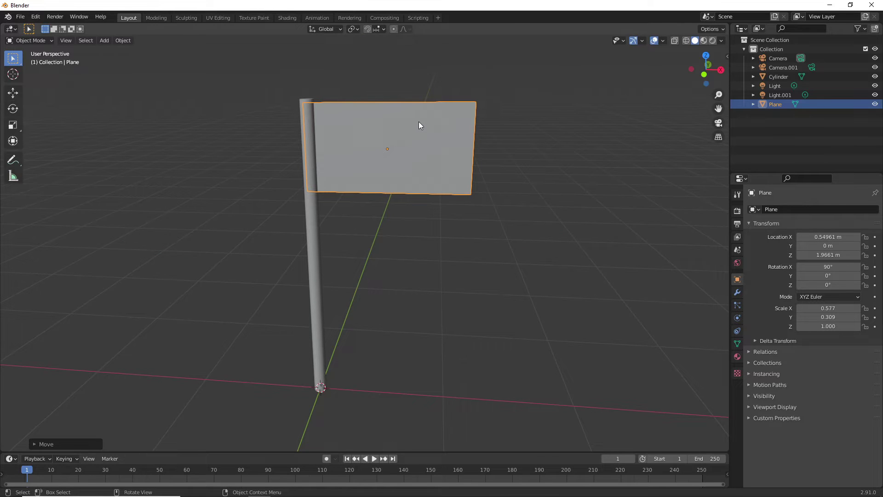
Step: Subdivide the flag plane four times in Edit Mode, then return to Object Mode
key("Tab")
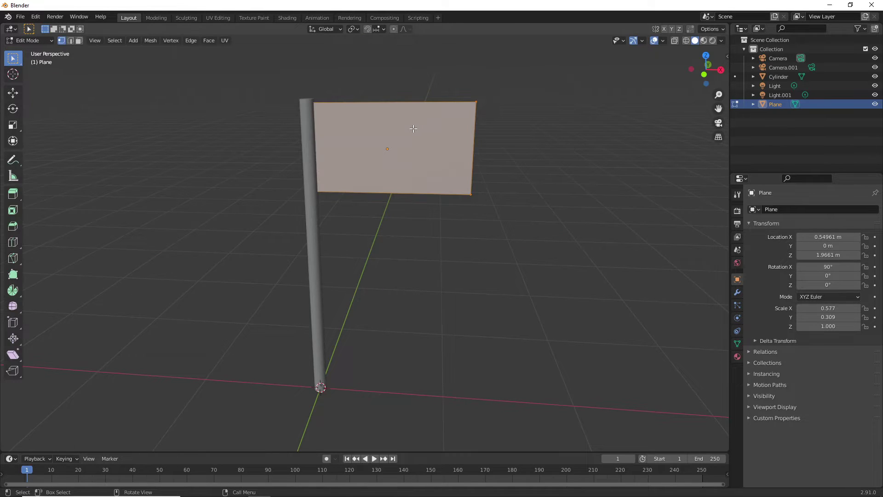
right_click(413, 129)
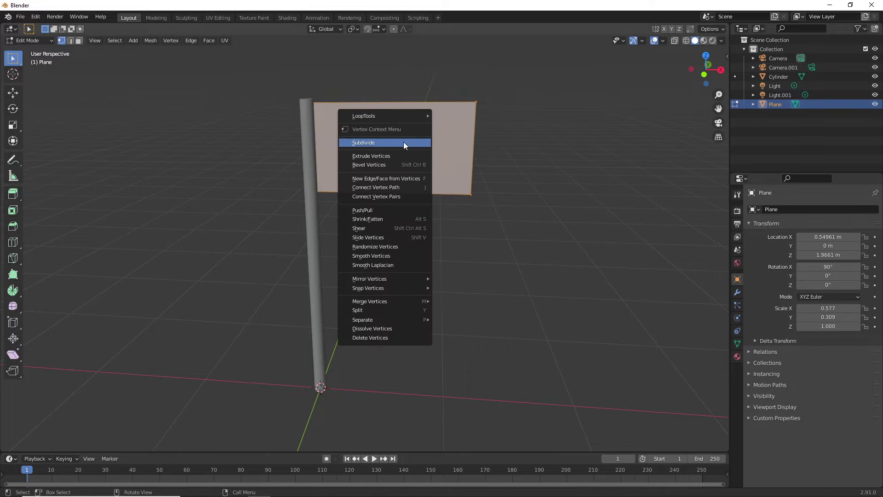
left_click(403, 141)
right_click(404, 132)
left_click(405, 133)
right_click(406, 134)
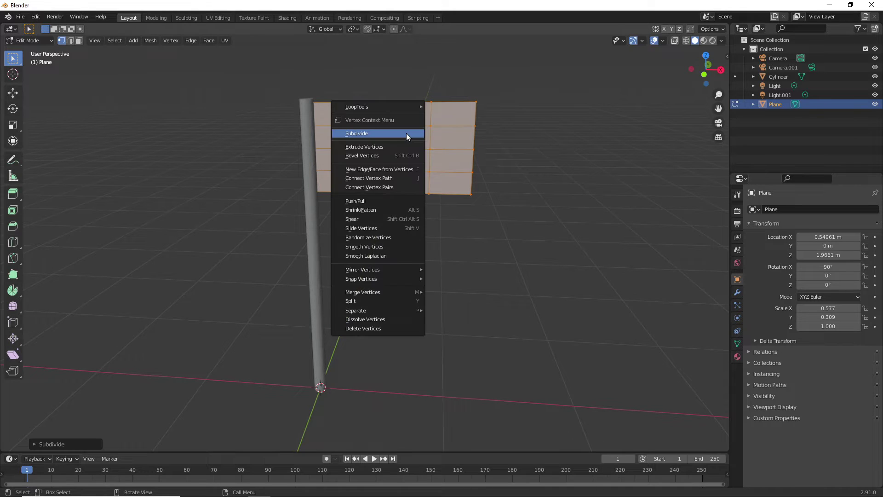
left_click(407, 133)
right_click(406, 133)
left_click(406, 133)
key("alt+a")
left_click(41, 40)
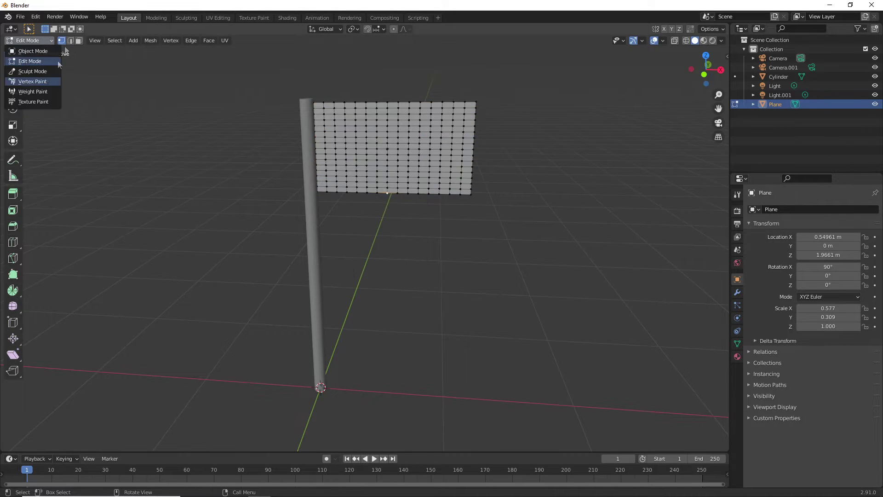
left_click(33, 51)
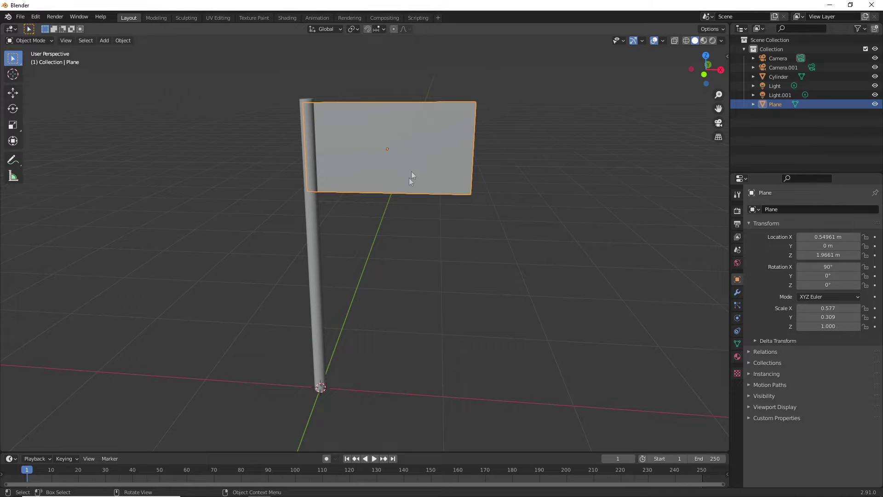
Step: Apply all transforms to the flag plane and the cylinder pole
key("ctrl+a")
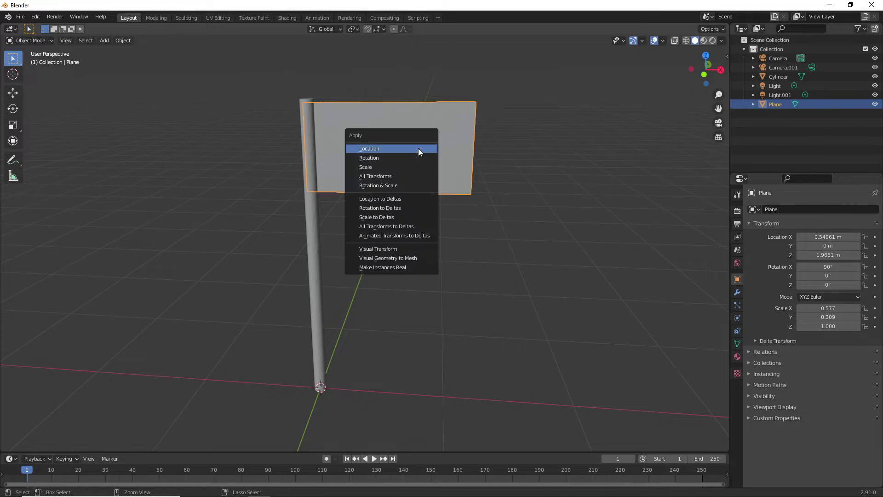
left_click(399, 183)
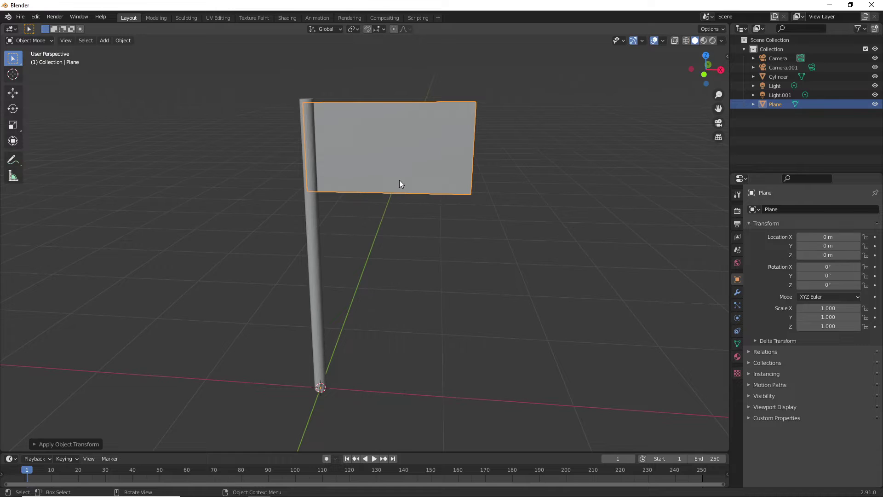
left_click(314, 241)
key("ctrl+a")
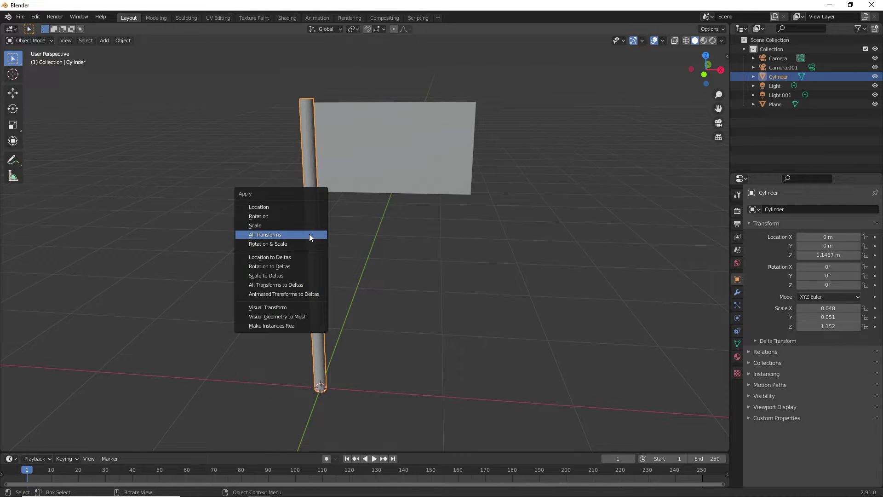
left_click(309, 234)
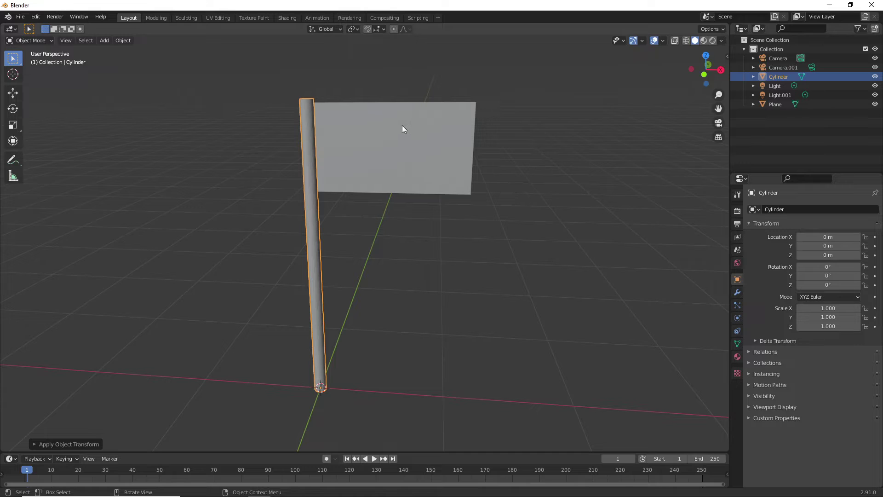
Step: Parent the flag plane to the pole with Ctrl+P > Object
left_click(403, 124)
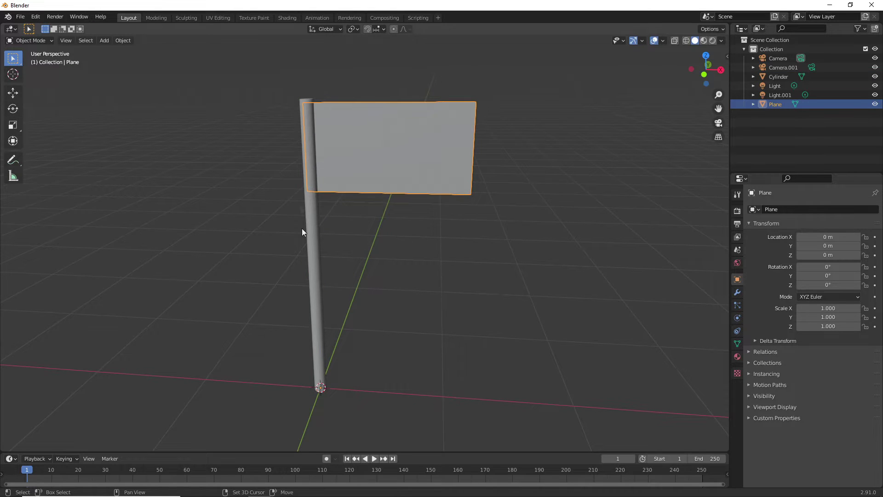
left_click(313, 250, "shift")
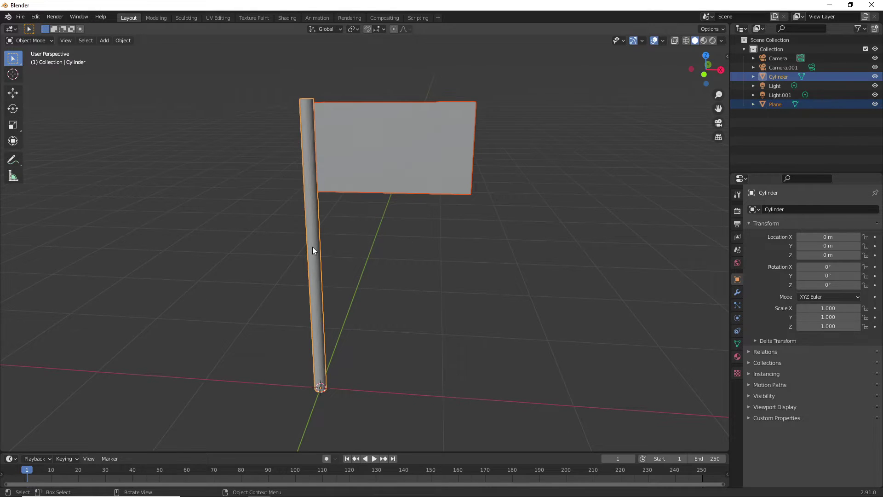
key("ctrl+p")
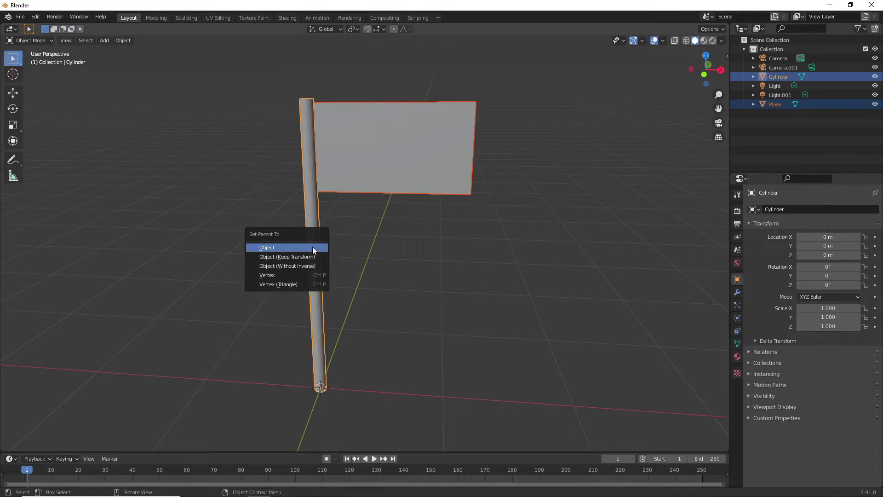
left_click(268, 248)
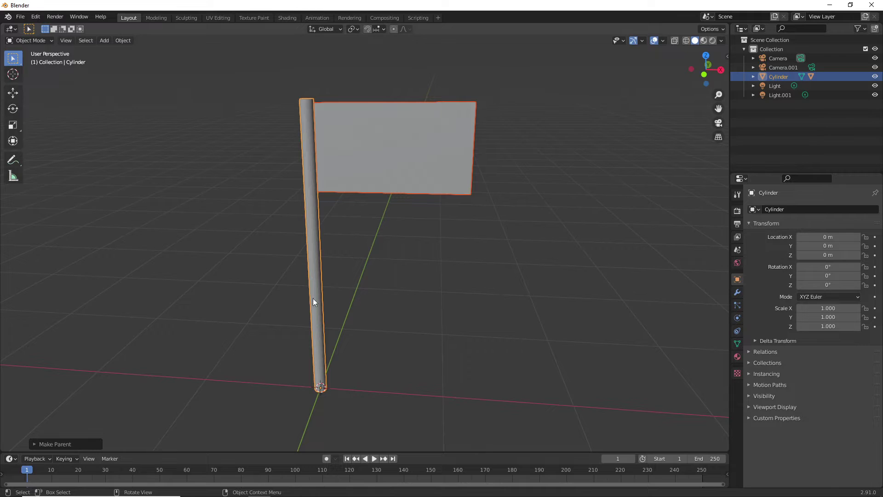
left_click(316, 240)
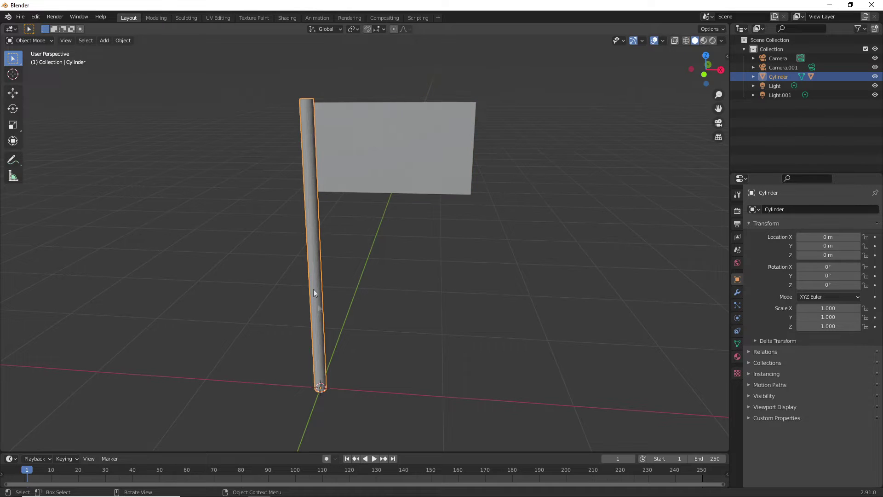
Step: Name the pole's material flagpole and set its base colour to black
left_click(737, 356)
left_click(798, 248)
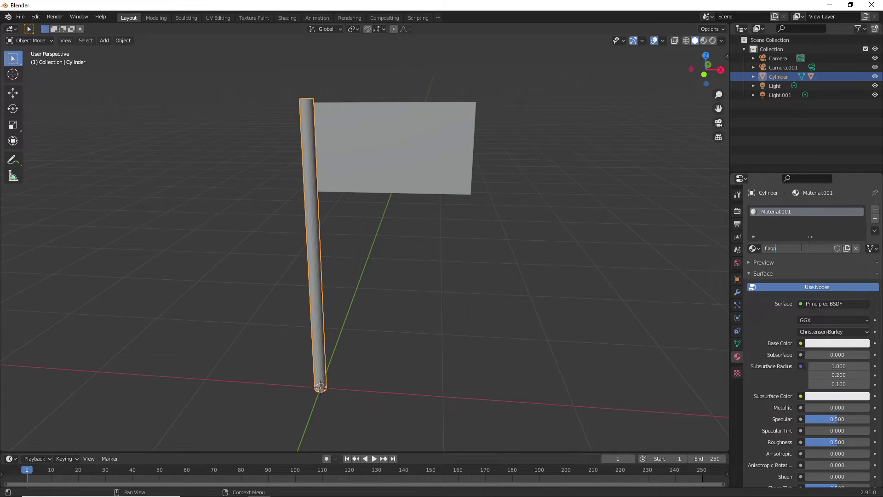
type("flagpole")
key("Return")
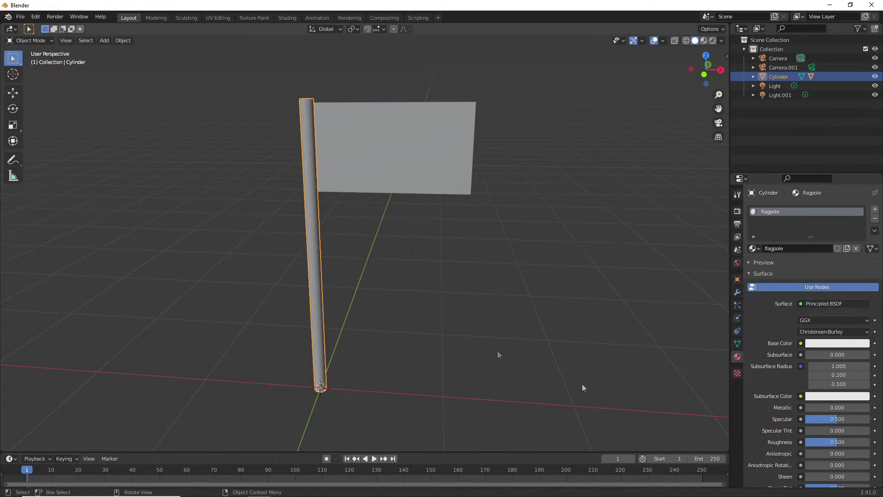
left_click(835, 343)
left_click_drag(864, 211, 864, 282)
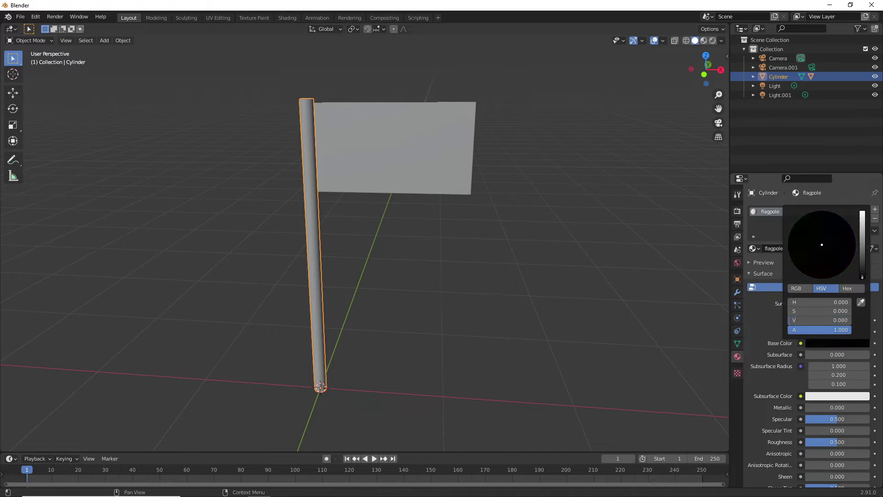
Step: Give the flag plane a new material named flagcolor with a red base colour
left_click(419, 148)
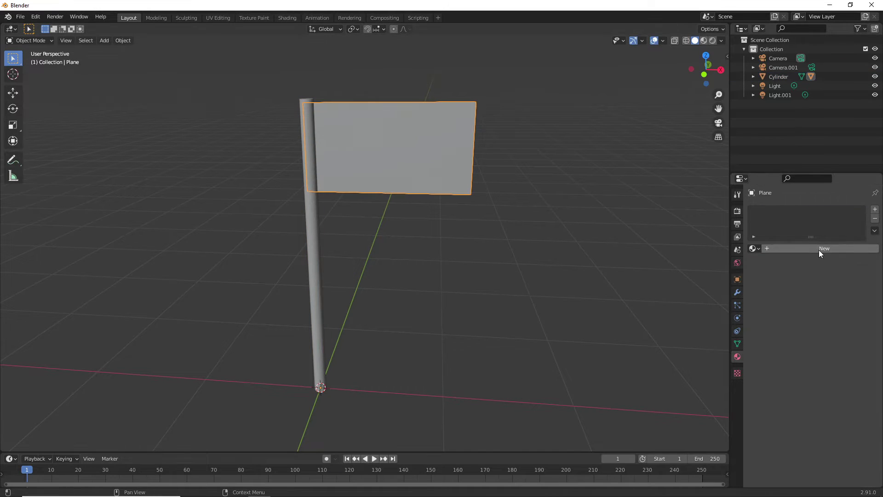
left_click(818, 249)
left_click(805, 248)
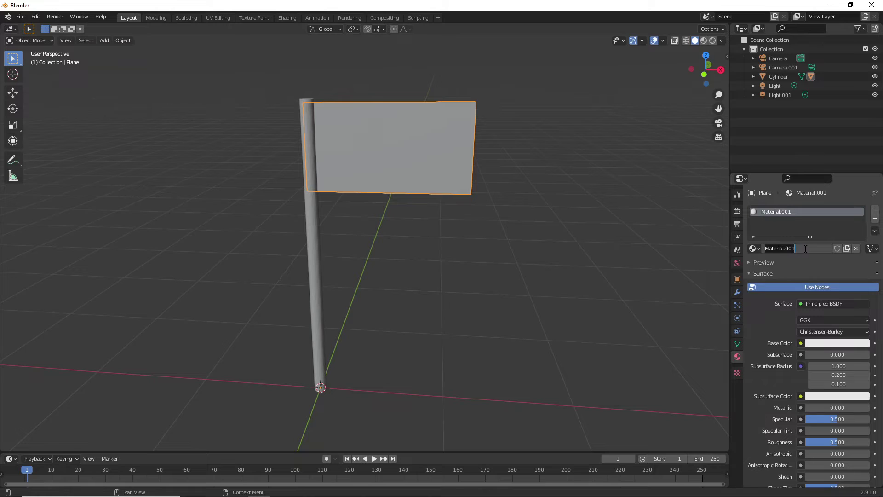
type("flagcolor")
key("Return")
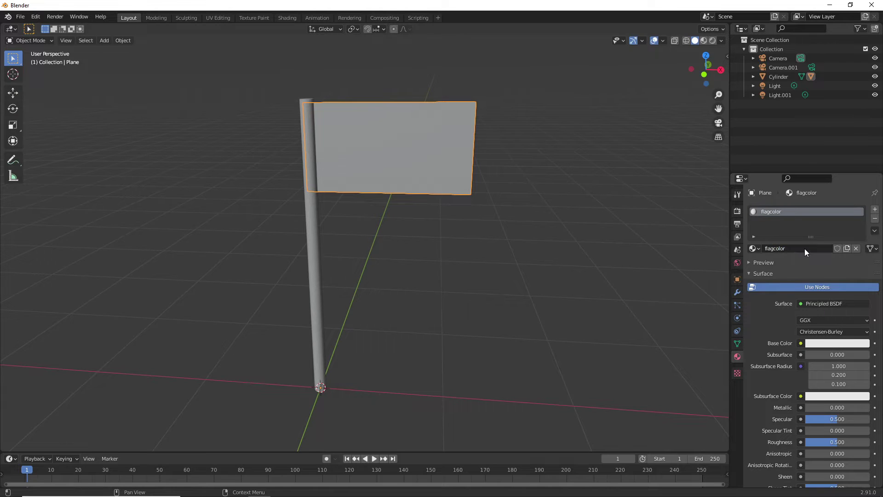
left_click(833, 343)
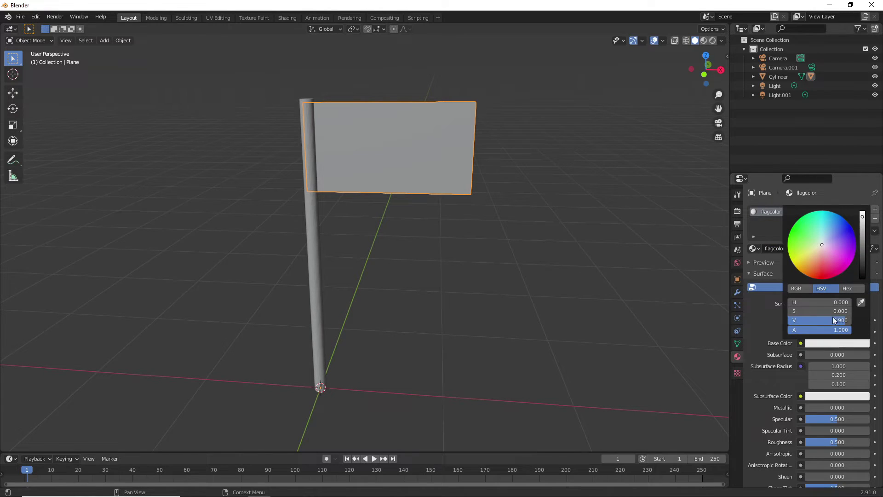
left_click(823, 276)
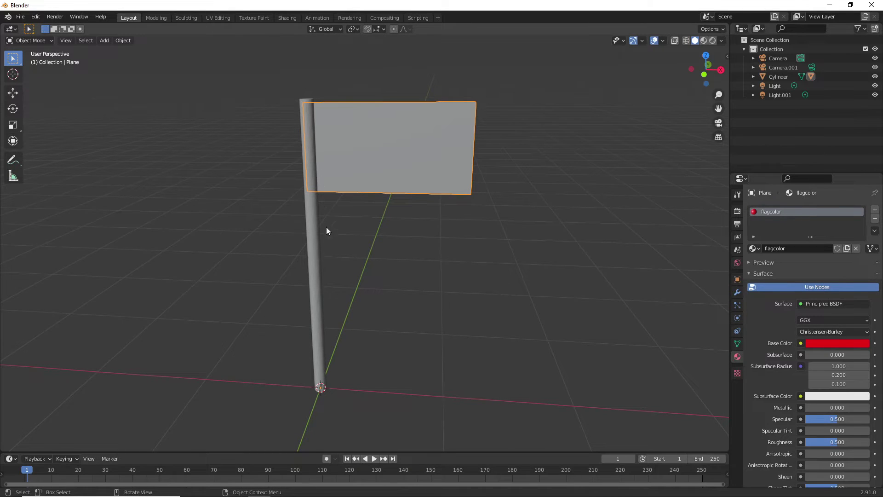
Step: Select the flag and pole together and choose FBX export
left_click(316, 238, "shift")
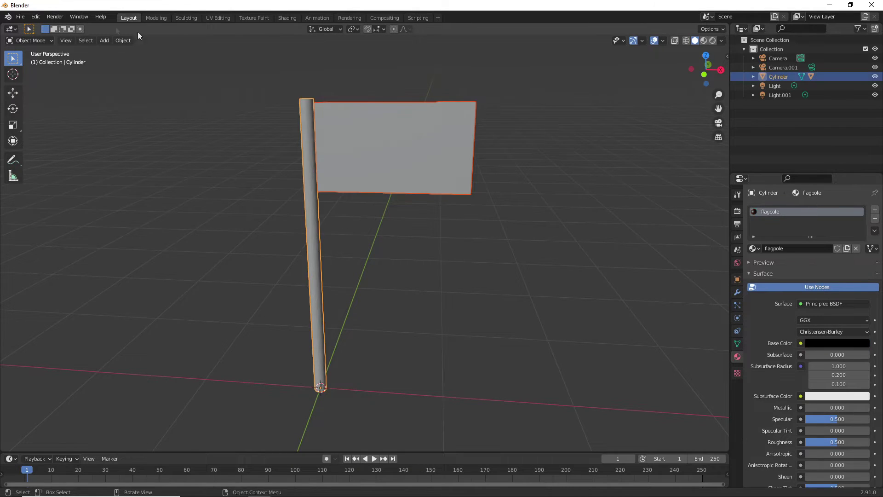
left_click(20, 17)
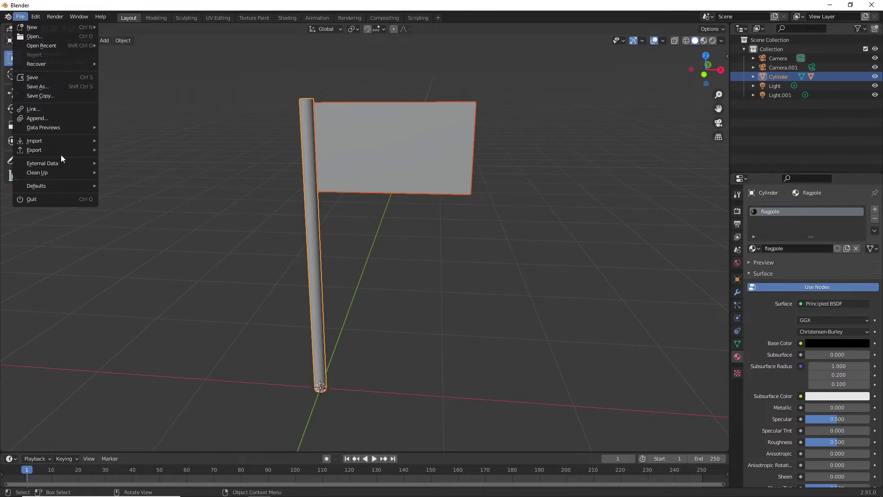
mouse_move(69, 150)
left_click(165, 206)
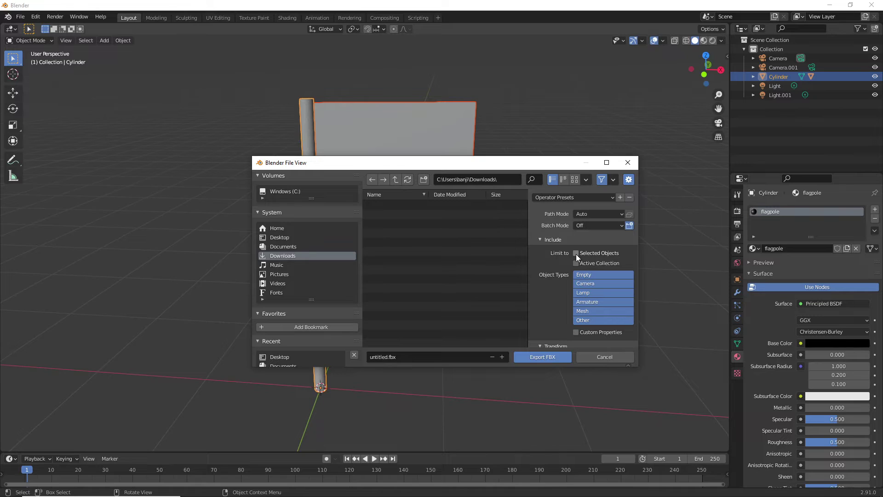
Step: Export as 'flag' with Mesh-only object types and Face smoothing
left_click(594, 311)
scroll(597, 304, "down", 6)
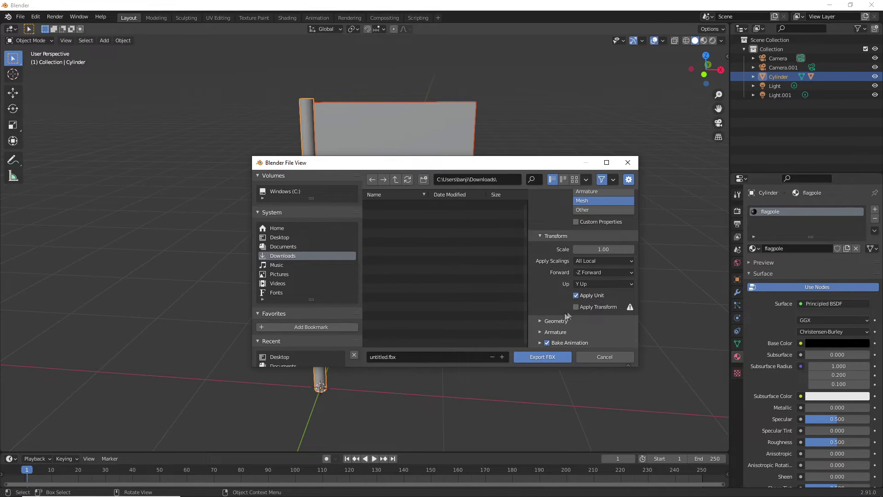
left_click(561, 320)
scroll(607, 338, "down", 1)
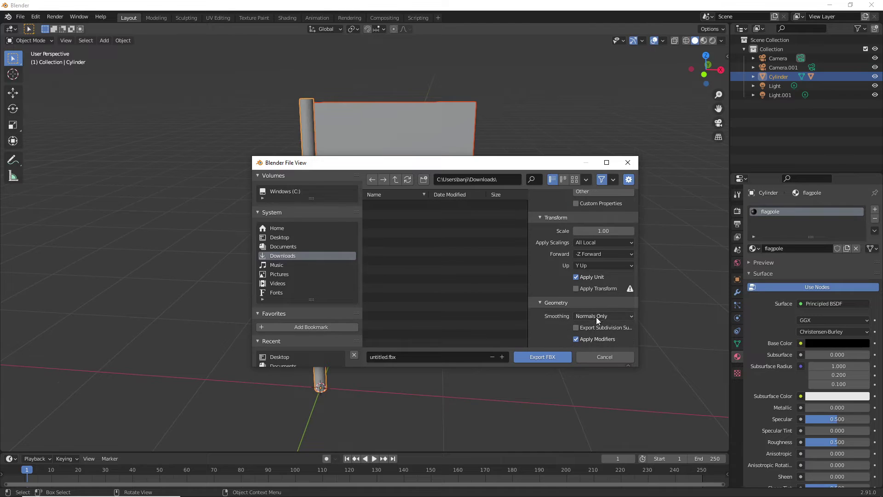
left_click(597, 316)
left_click(585, 296)
left_click(388, 357)
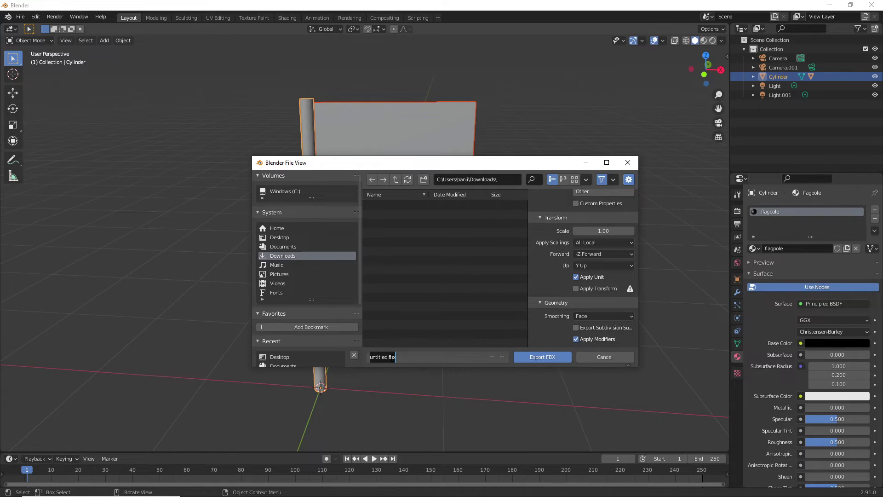
type("flag")
left_click(529, 357)
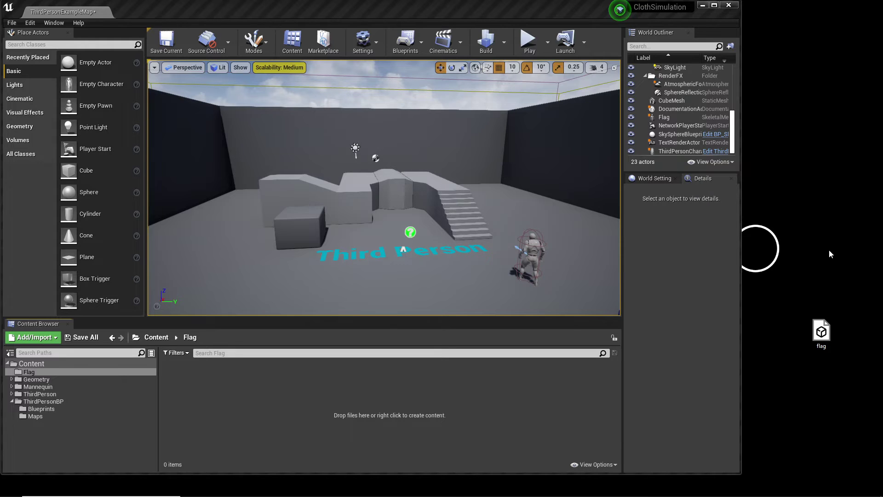
Step: Import flag.fbx into the Flag folder as a Skeletal Mesh, then open flag_PhysicsAsset
left_click_drag(826, 338, 377, 405)
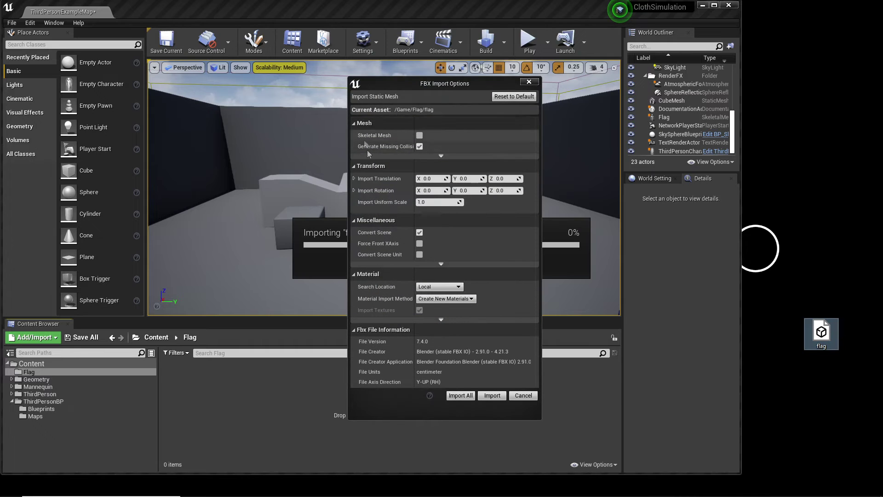
left_click(419, 134)
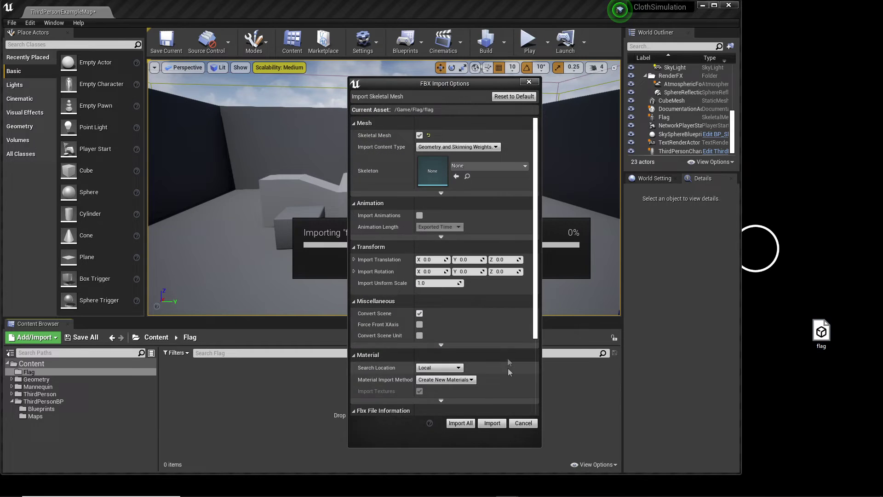
left_click(488, 422)
left_click(870, 4)
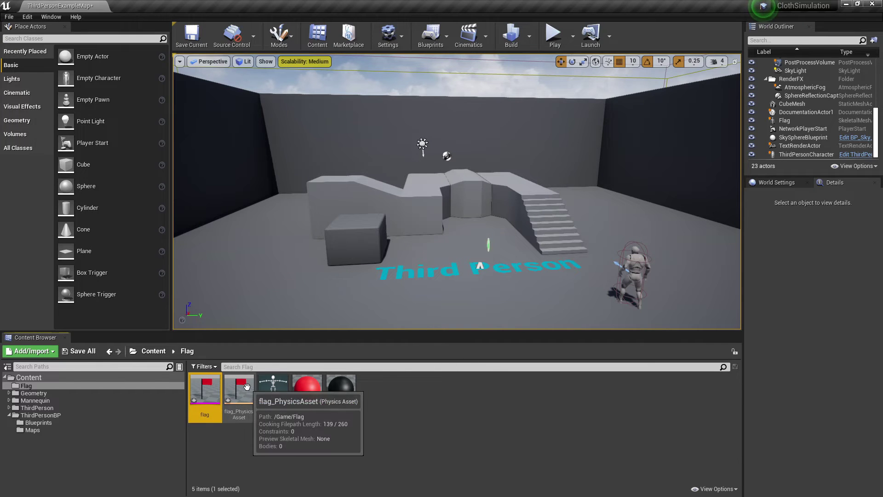
double_click(238, 394)
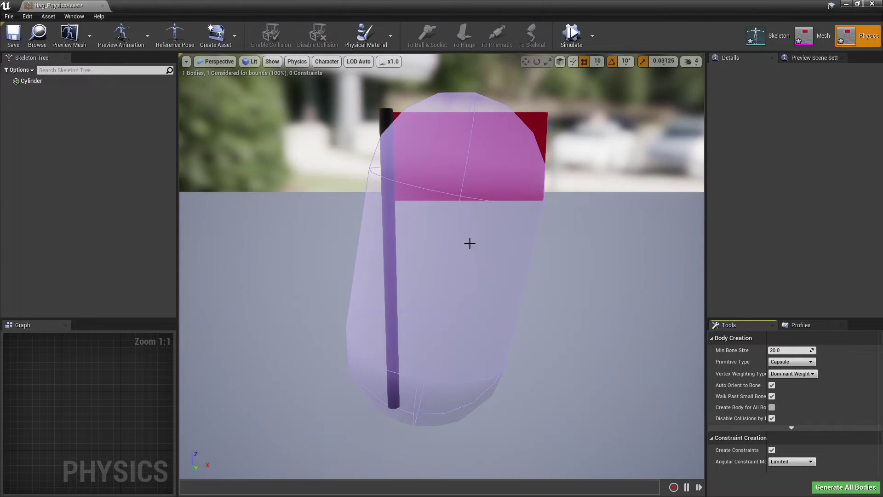
Step: Add a box shape to the Cylinder body and delete the capsule body
scroll(470, 243, "down", 2)
scroll(466, 252, "up", 1)
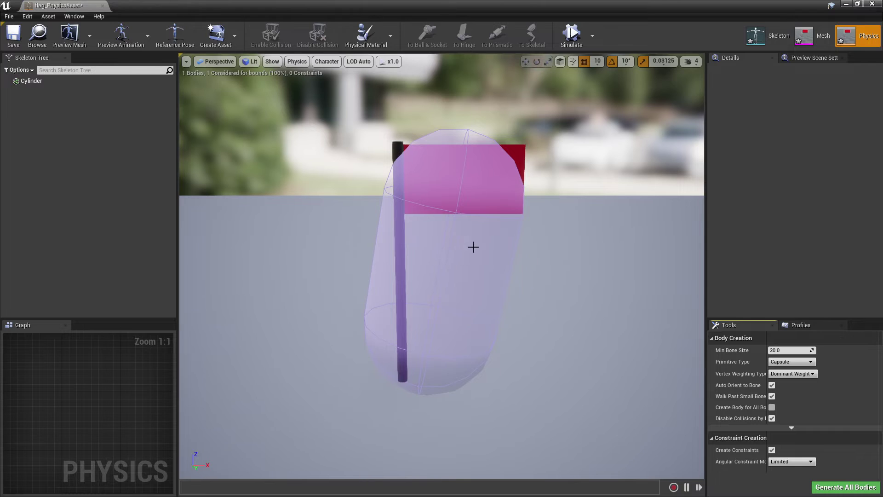
left_click(473, 246)
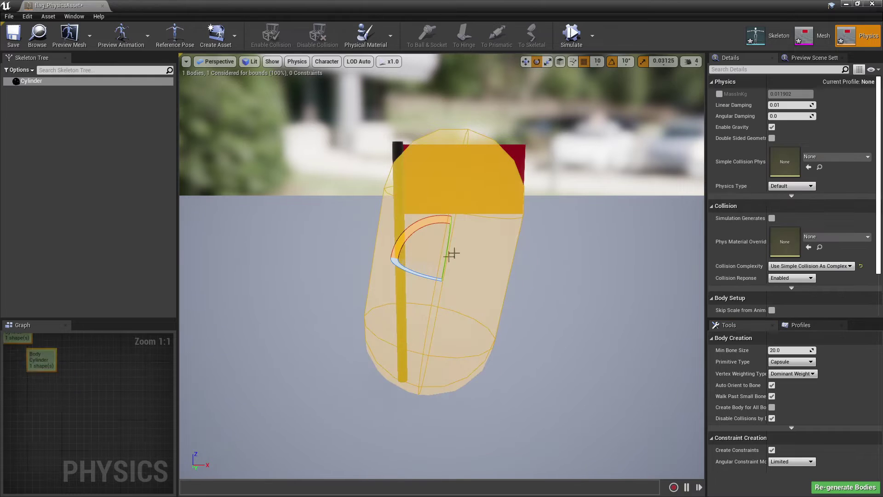
right_click(51, 83)
mouse_move(106, 102)
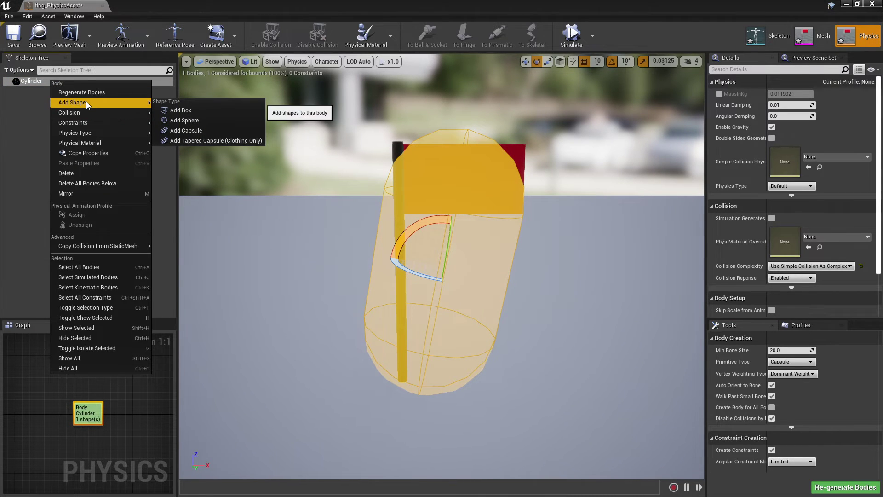
left_click(201, 112)
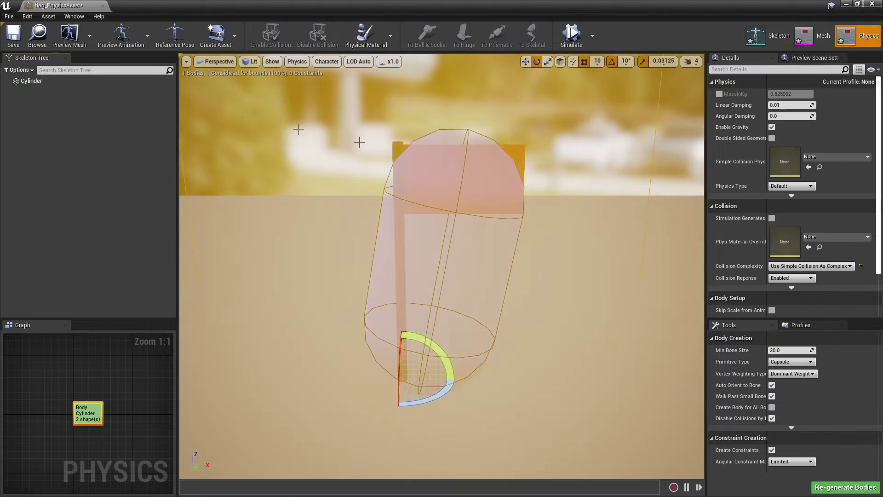
scroll(475, 179, "down", 5)
scroll(463, 268, "up", 5)
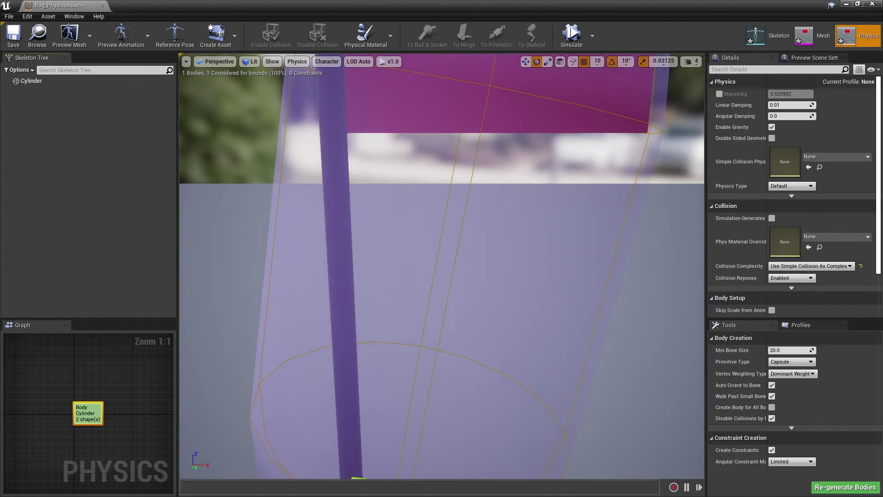
scroll(468, 260, "down", 2)
scroll(469, 259, "up", 2)
key("Delete")
scroll(471, 258, "down", 3)
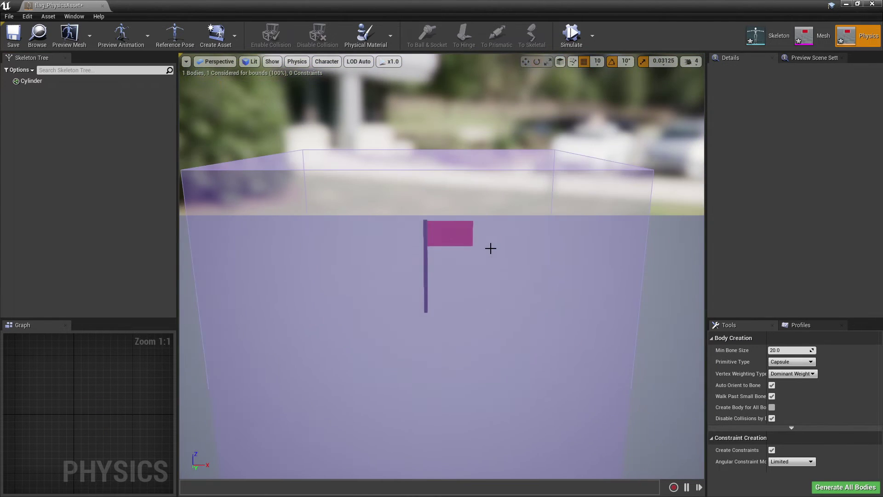
Step: Scale the box body down into a thin column around the pole
left_click(496, 229)
left_click(547, 61)
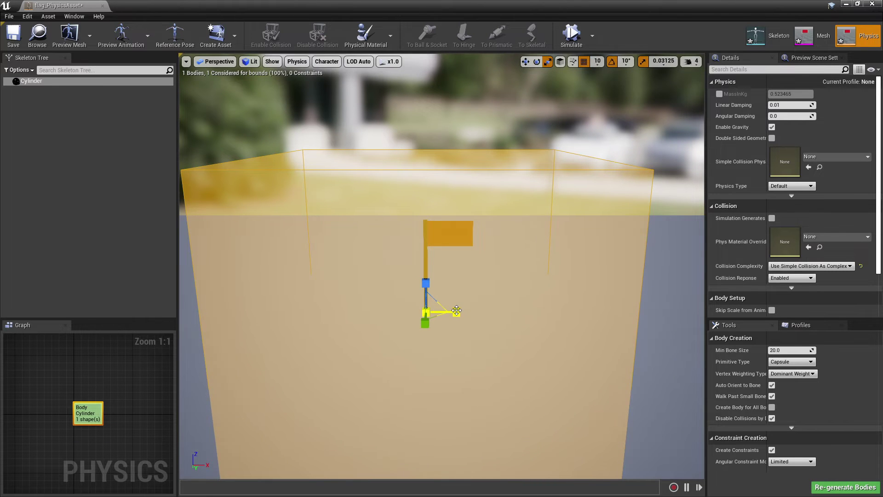
left_click_drag(456, 312, 427, 313)
right_click_drag(427, 312, 371, 280)
right_click_drag(379, 311, 458, 276)
Step: Open the flag mesh's Clothing panel with Section Selection enabled
key("f")
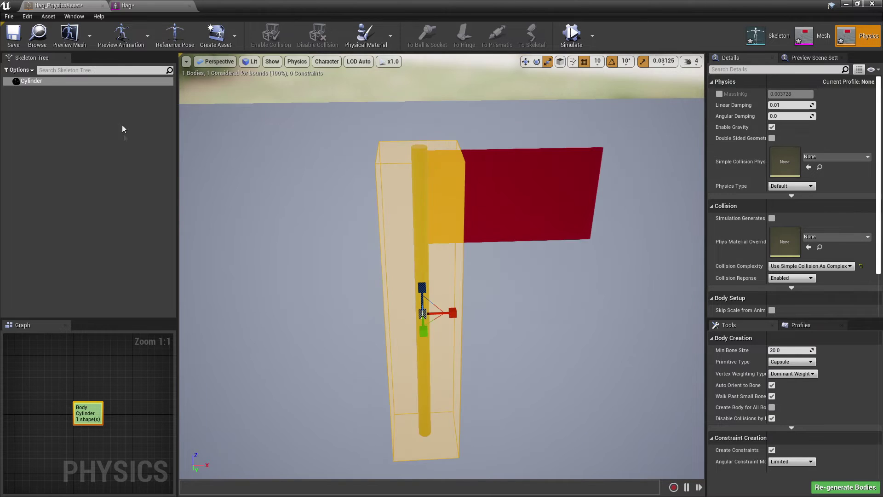
left_click(166, 4)
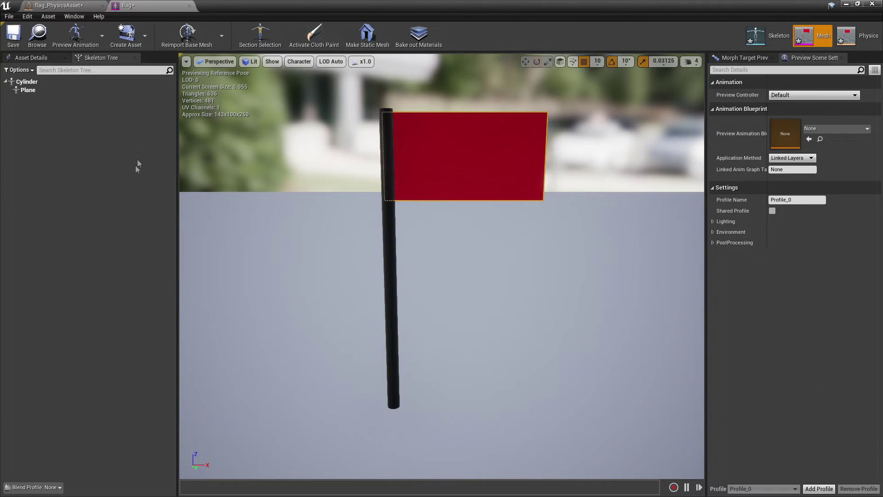
left_click(74, 16)
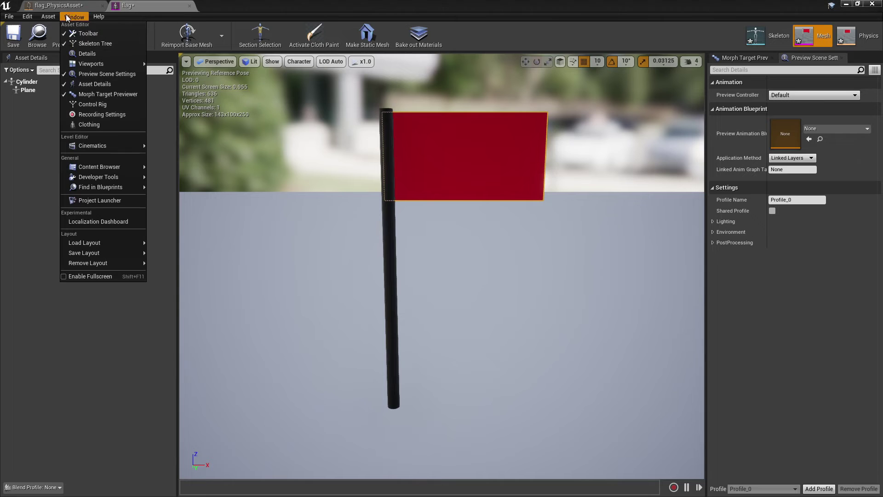
left_click(100, 125)
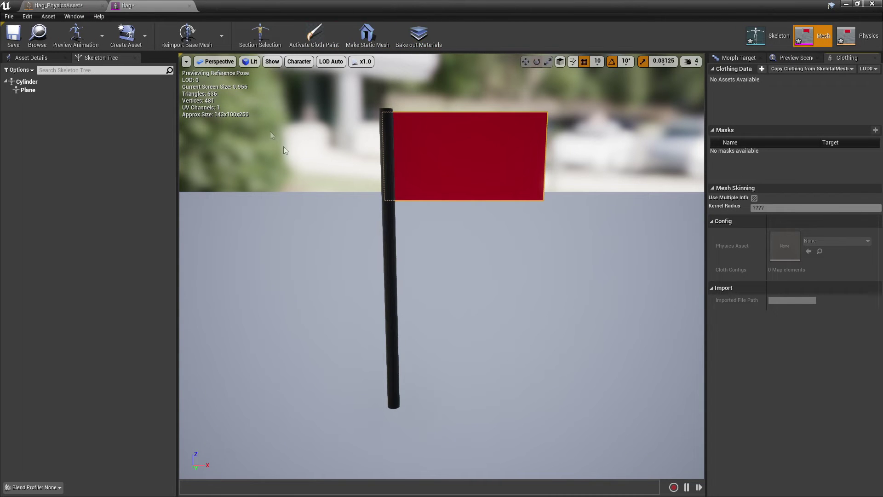
left_click(261, 34)
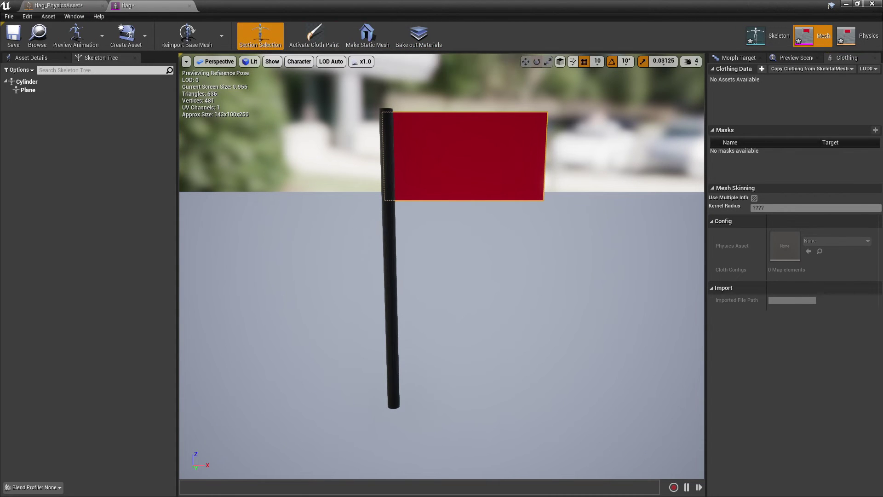
Step: Create clothing data from the flag section and apply flag_Clothing_2 - LOD0 to it
right_click(455, 134)
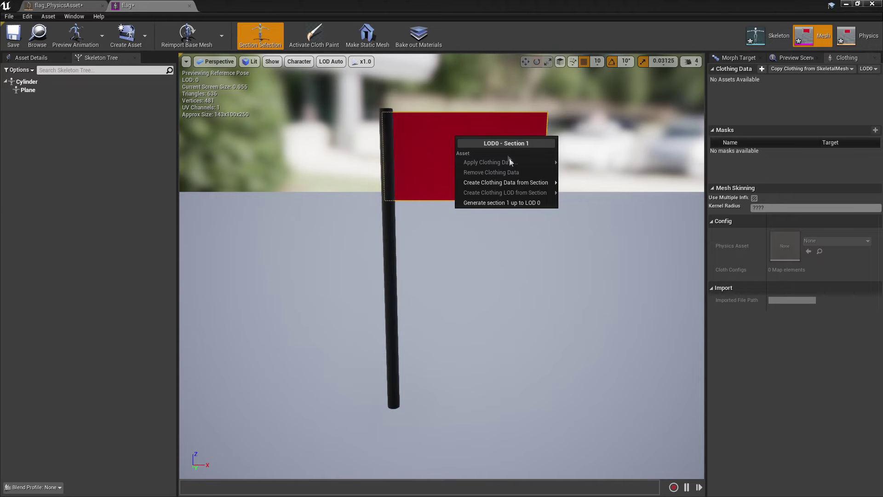
mouse_move(501, 183)
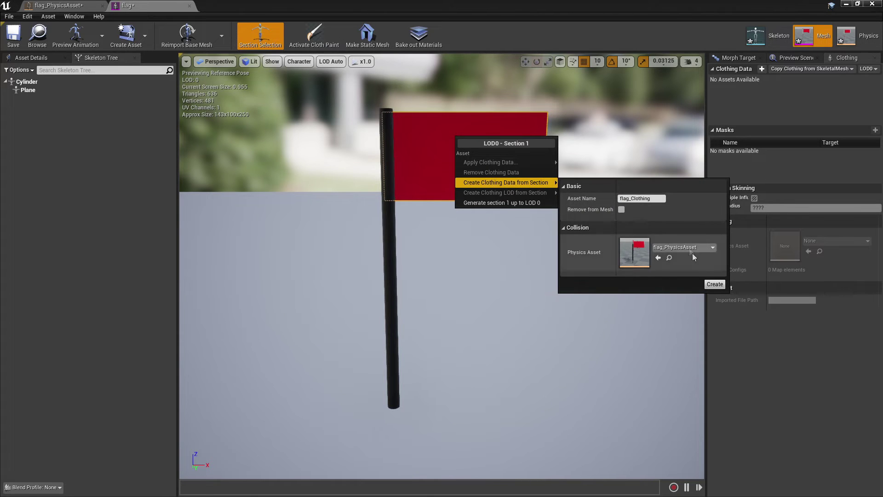
left_click(715, 285)
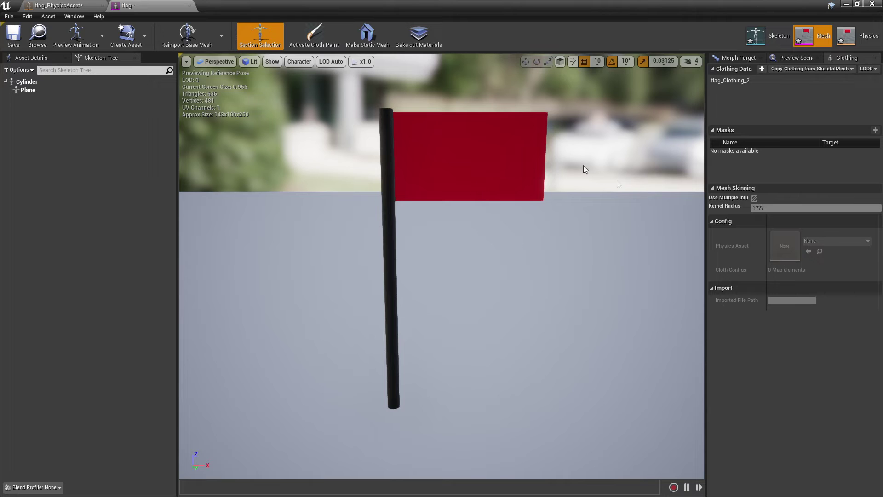
left_click(737, 81)
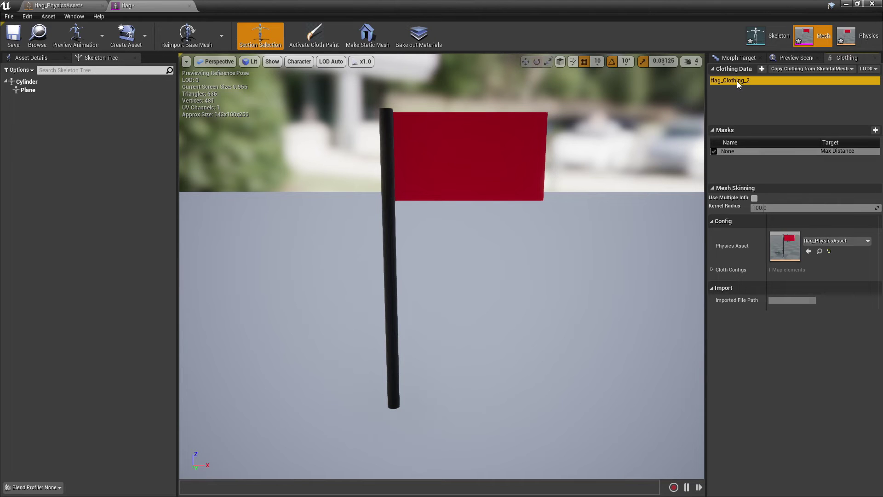
right_click(442, 144)
mouse_move(492, 168)
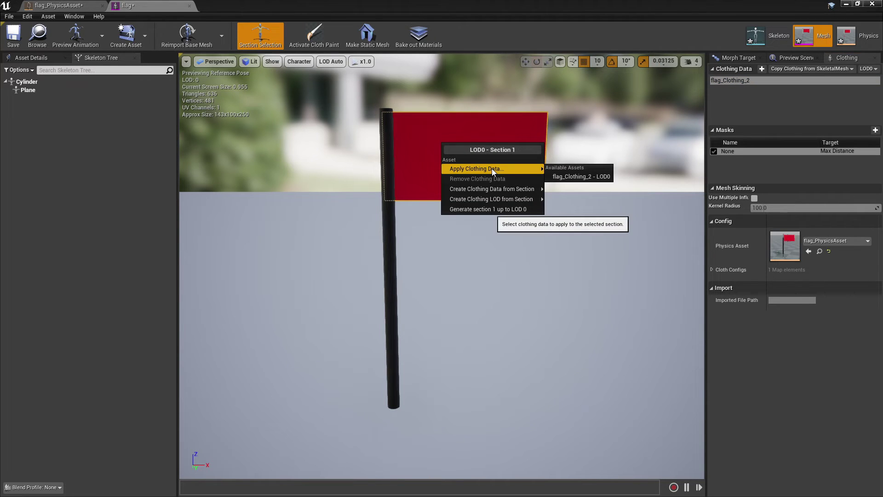
left_click(564, 178)
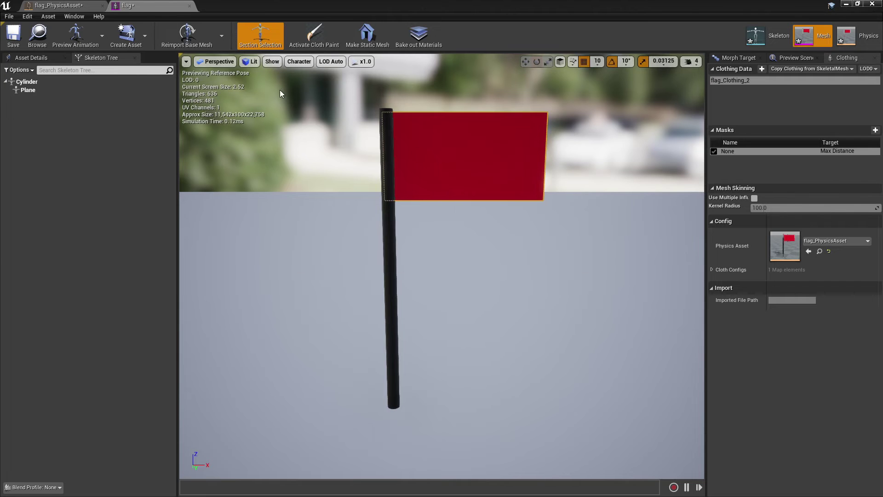
Step: Paint the flag's free area with a radius-50 brush, leaving the pole edge unpainted, then preview the cloth
left_click(312, 41)
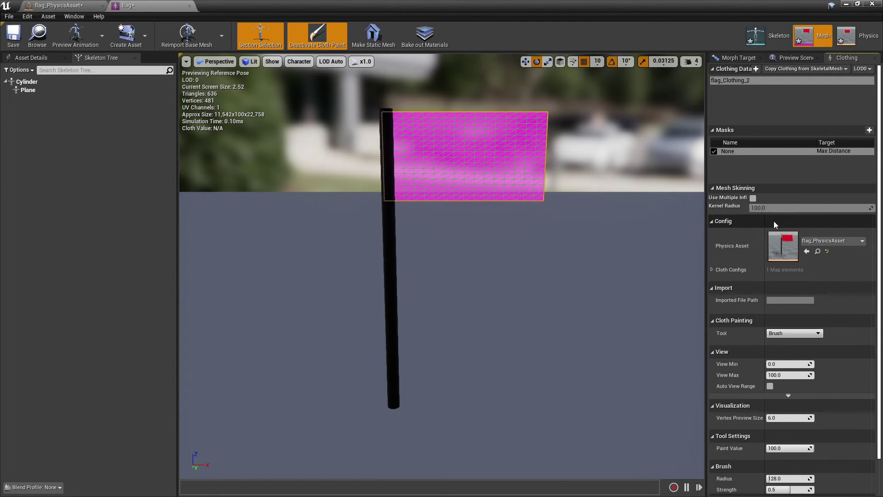
scroll(774, 221, "down", 2)
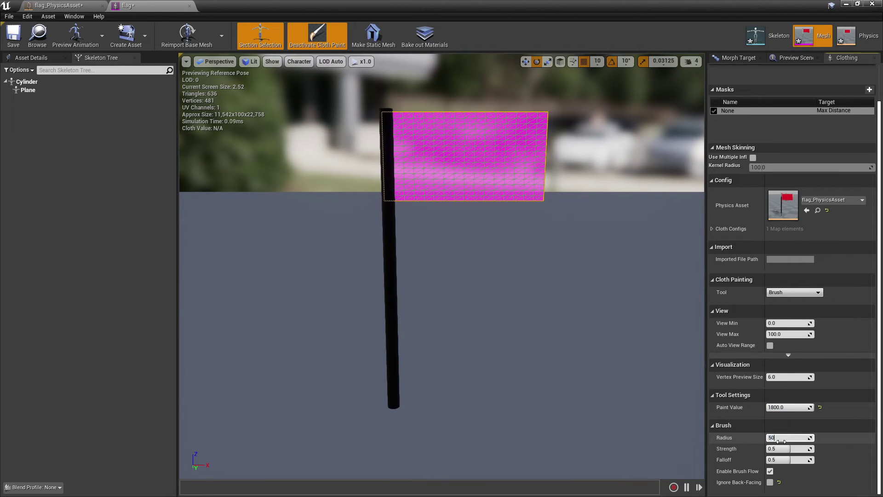
left_click(780, 439)
type("50")
key("Return")
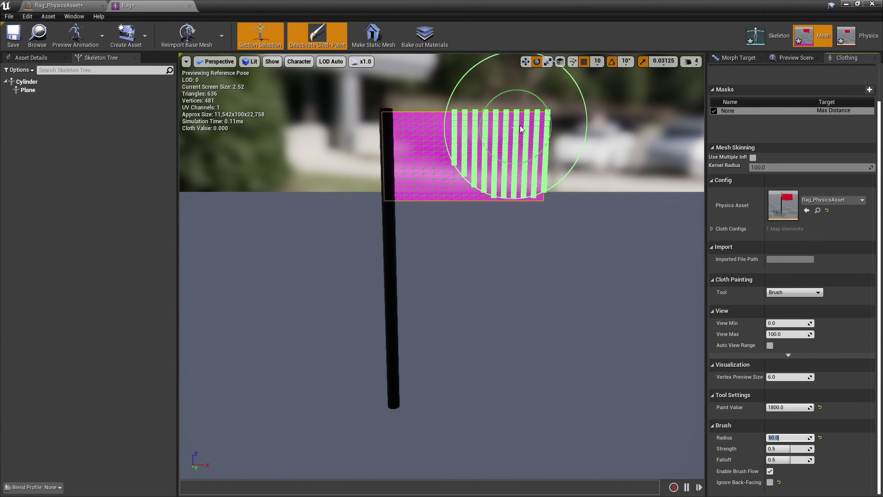
mouse_move(520, 128)
left_mouse_down()
mouse_move(536, 179)
mouse_move(487, 198)
left_mouse_up()
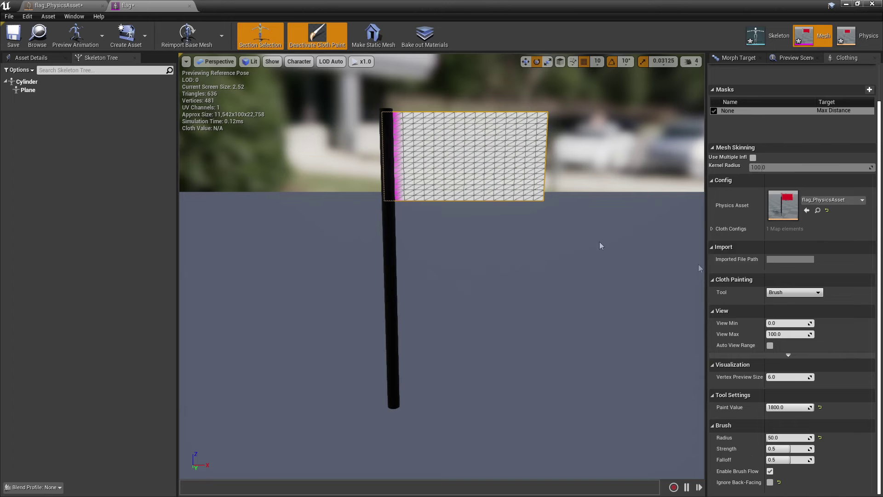
left_click(316, 36)
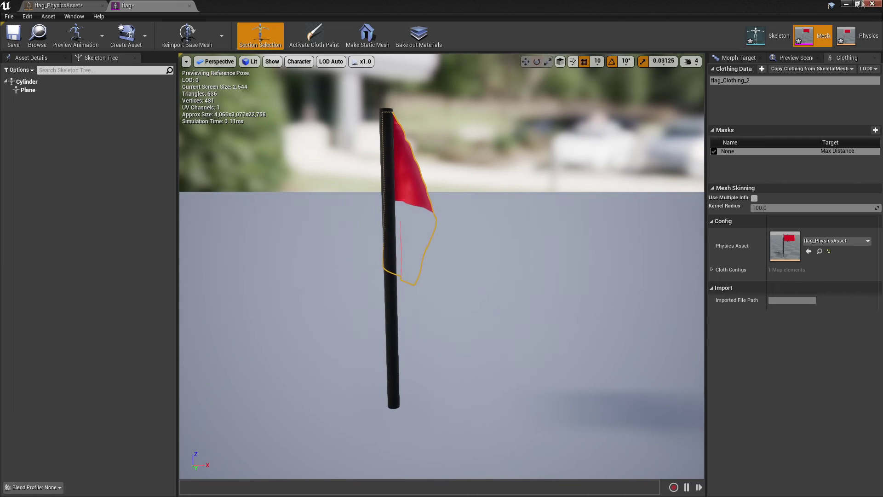
Step: Close the flag editor and place the flag mesh in the level, framing it in view
left_click(872, 4)
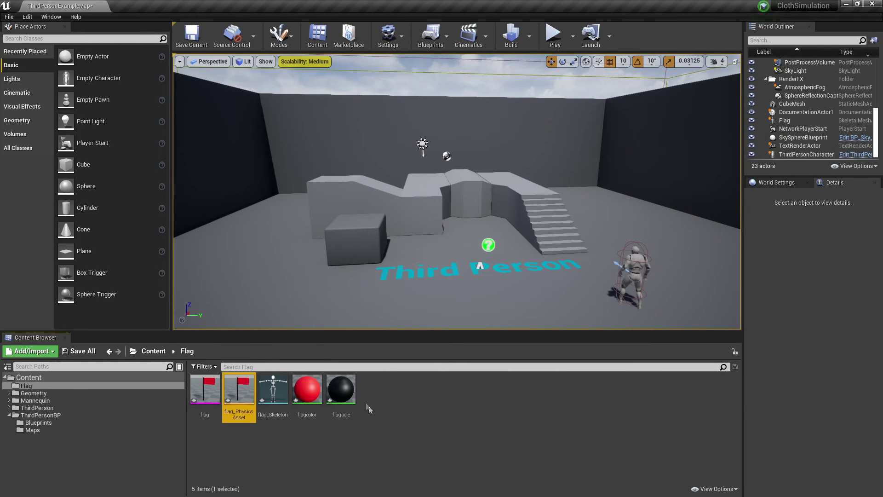
left_click_drag(205, 388, 493, 266)
key("f")
scroll(497, 267, "up", 5)
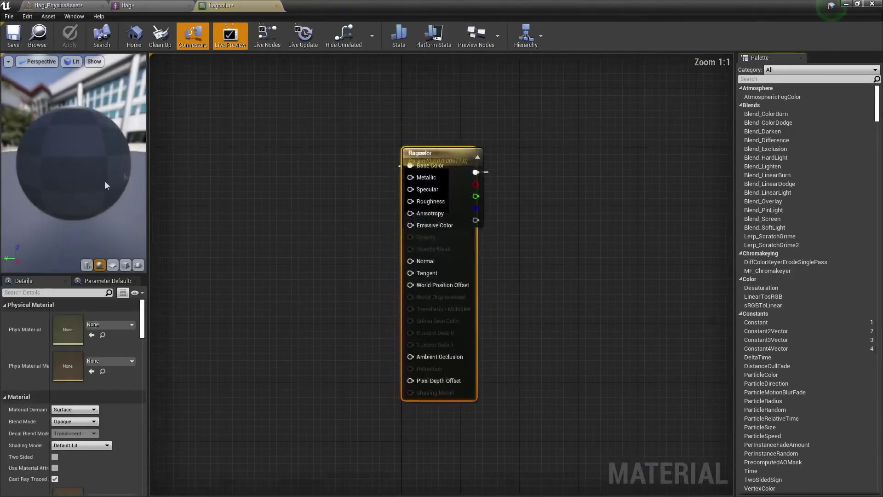
scroll(70, 421, "down", 5)
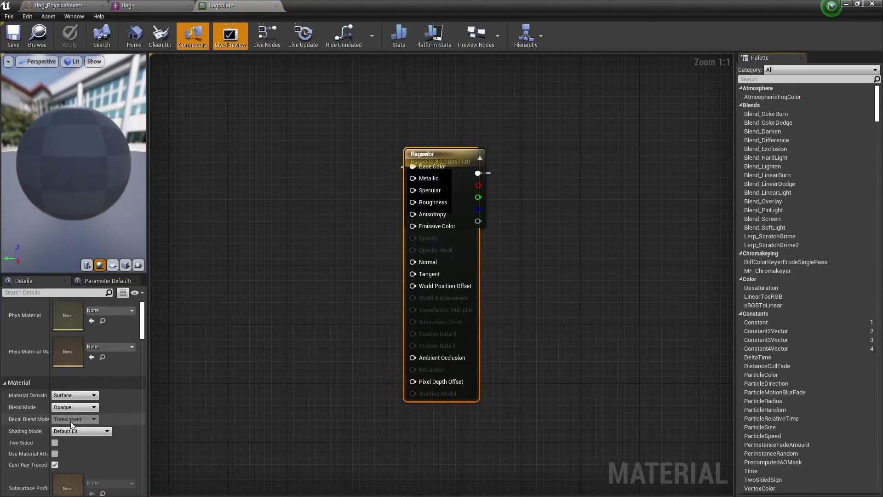
Step: Make the flagcolor material two-sided and test-play the level, walking around the flag
left_click(54, 413)
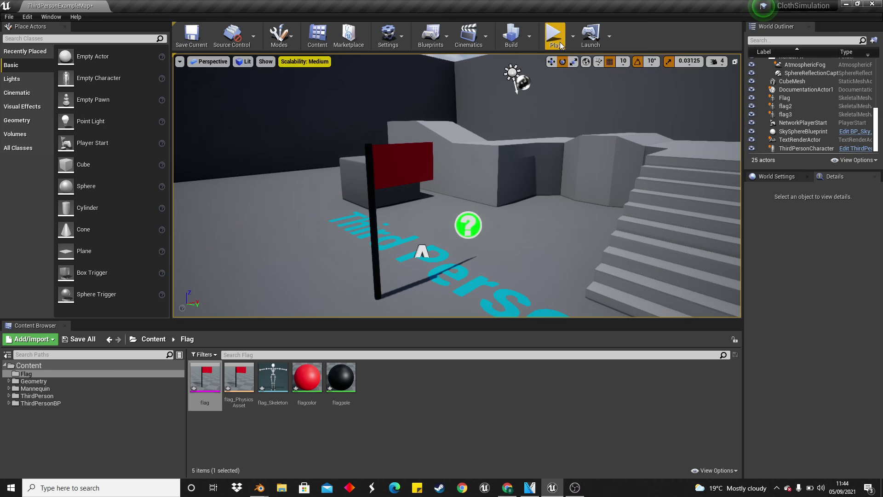
left_click(554, 34)
key("w")
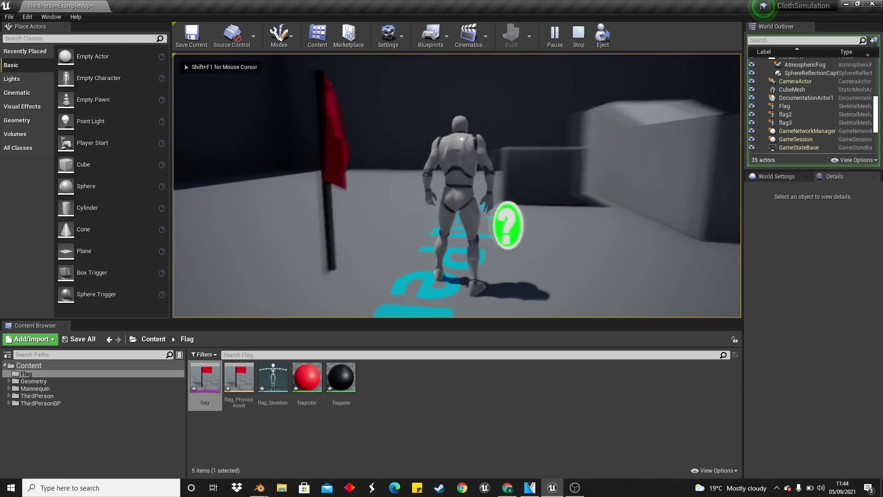
key("Escape")
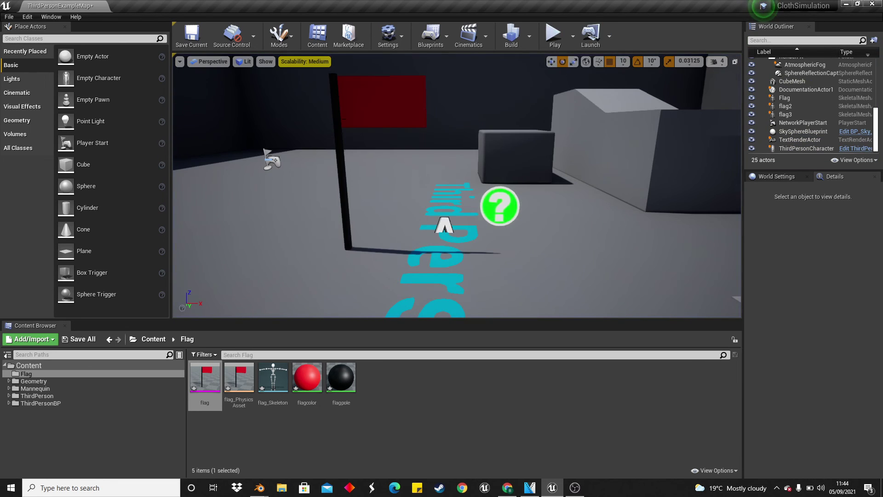
Step: Find 'wind' in Place Actors, place a Wind Directional Source by the flag, and turn it toward the flag
left_click(58, 38)
type("wind")
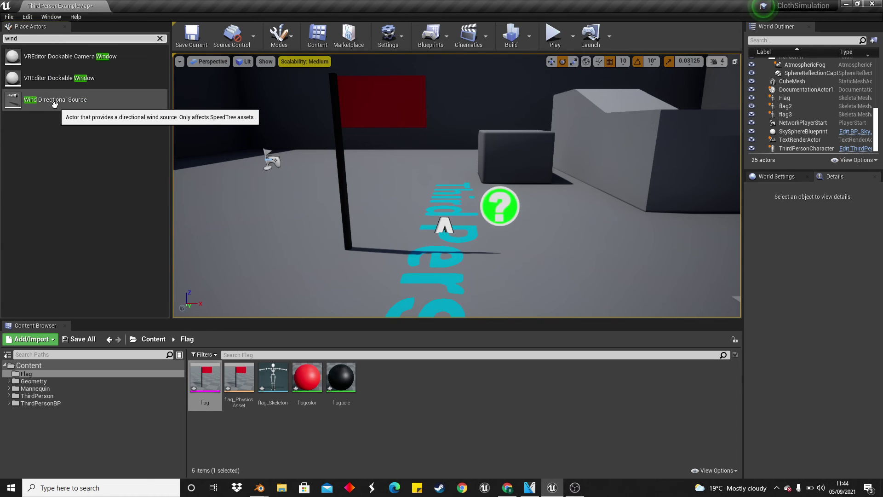
left_click_drag(53, 99, 422, 239)
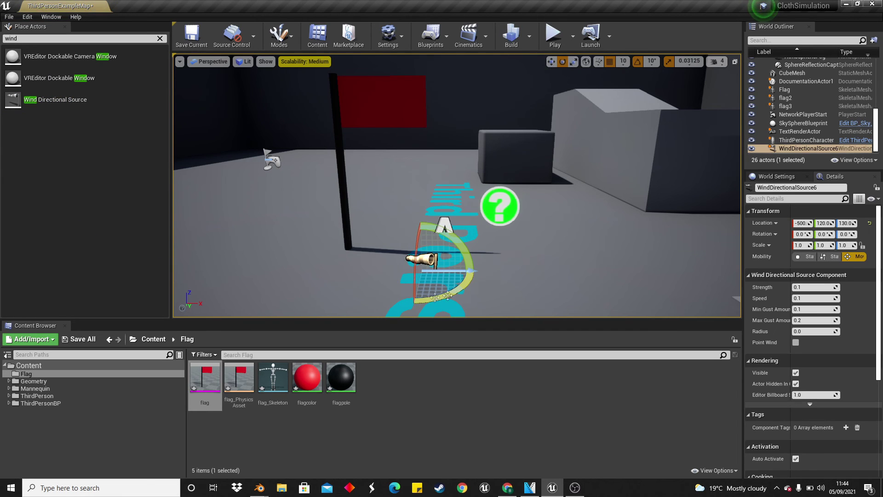
left_click_drag(433, 298, 405, 299)
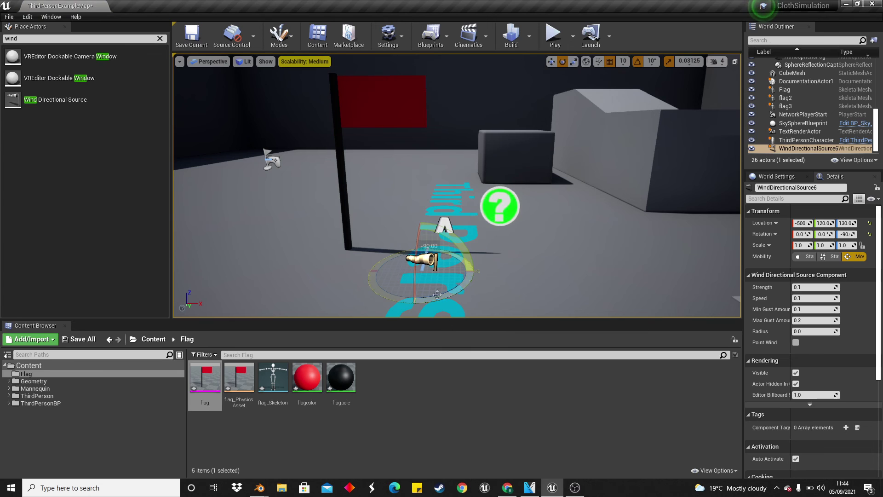
Step: Shift the wind source 70 units along X and play the level to watch the flag wave
left_click(551, 61)
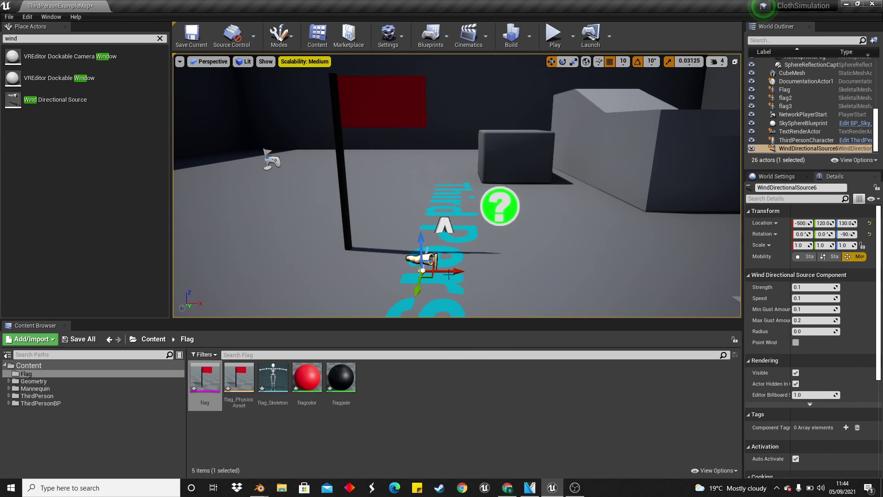
left_click_drag(449, 274, 392, 276)
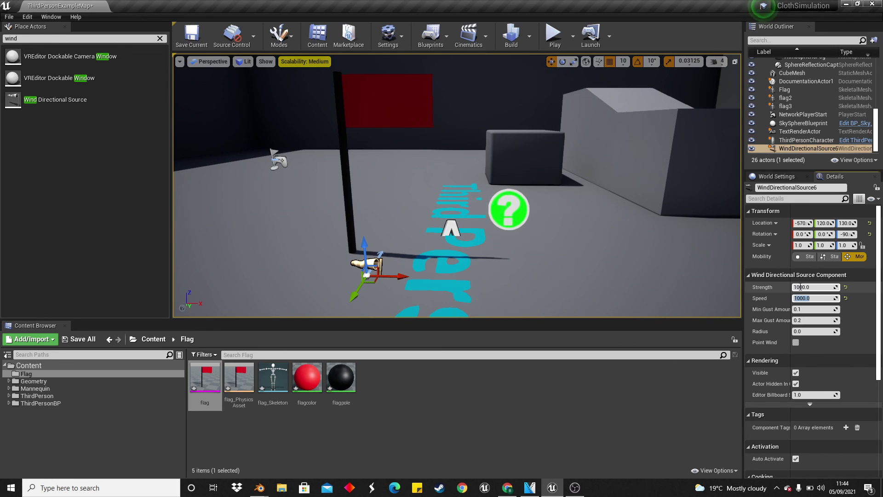
left_click(555, 50)
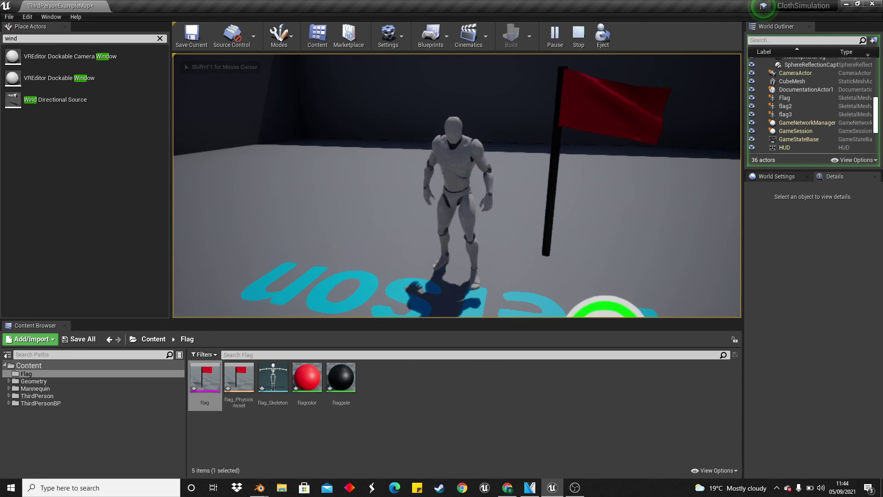
key("shift+F1")
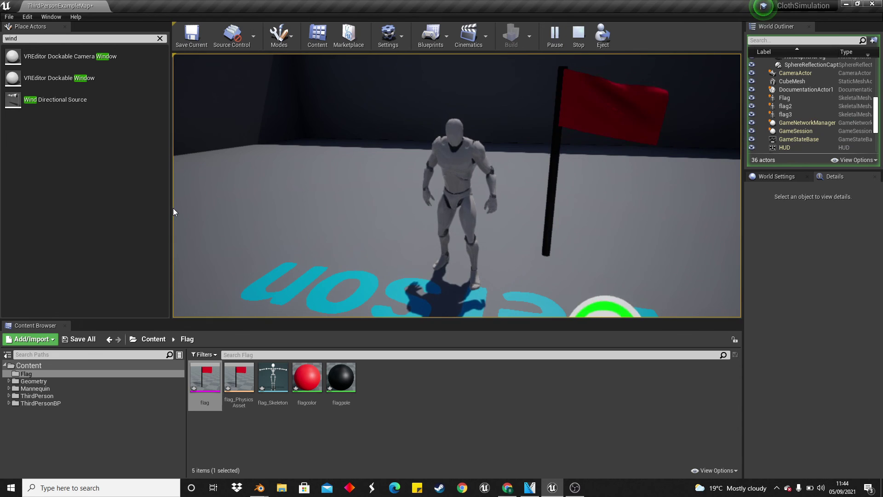